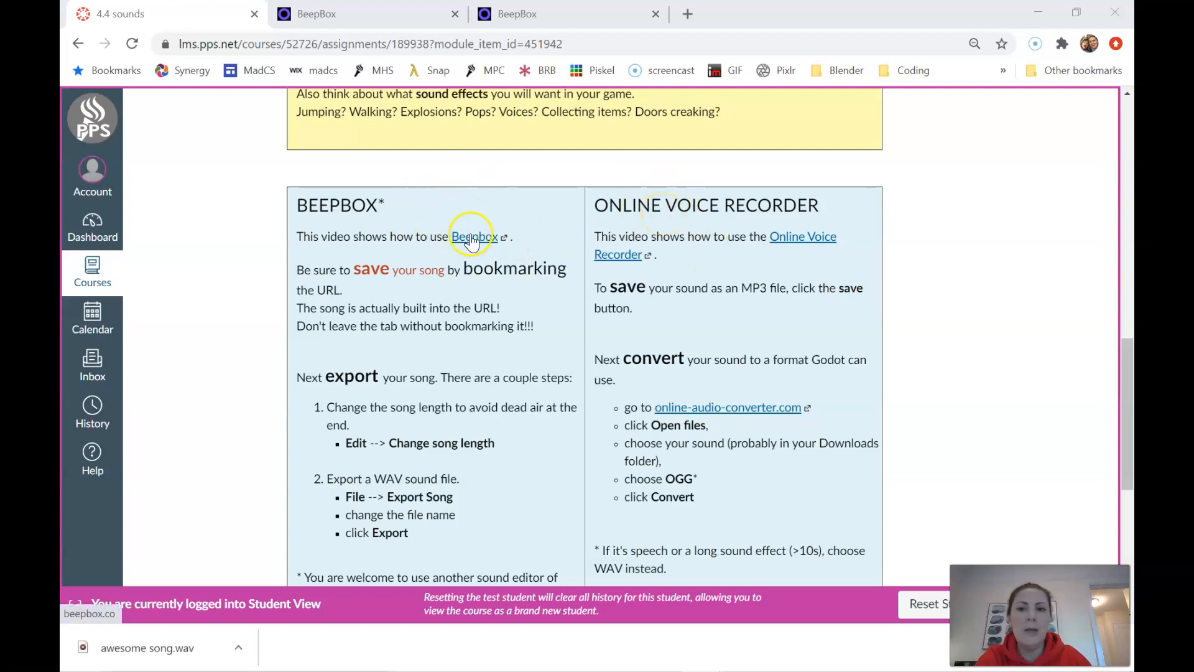
Switch to the open BeepBox song, limiting its loop to the first bar and reducing the song length to 1 bar.
{"action": "left_click", "coordinate": [375, 15]}
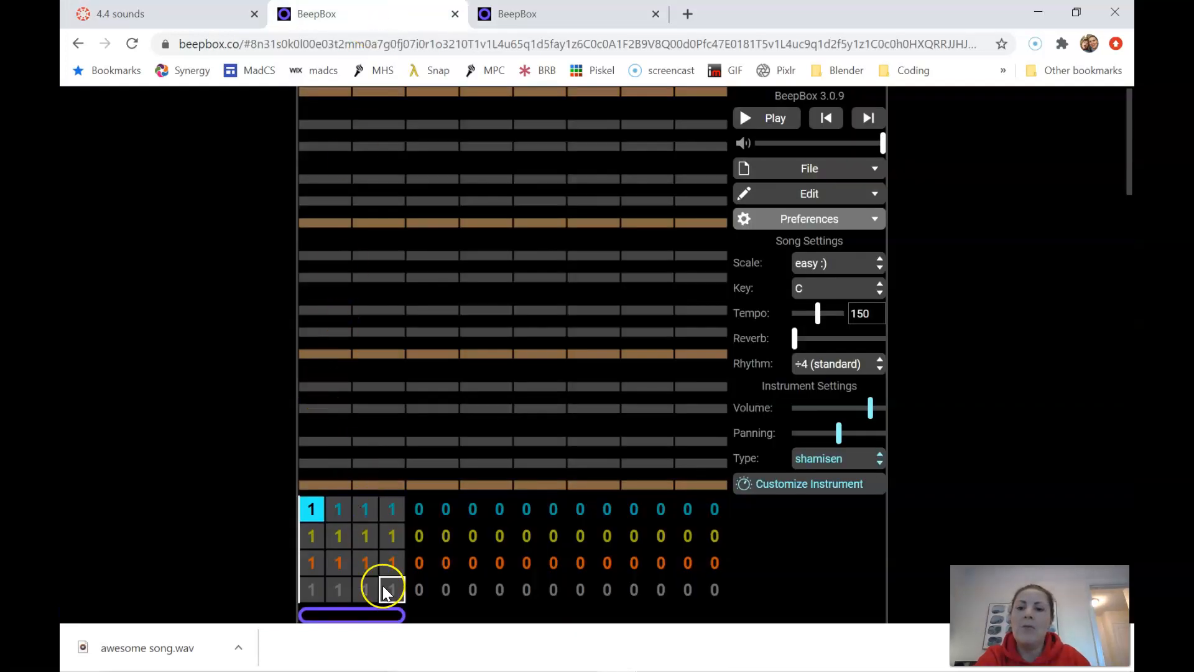
{"action": "left_click_drag", "start_coordinate": [398, 617], "coordinate": [381, 629]}
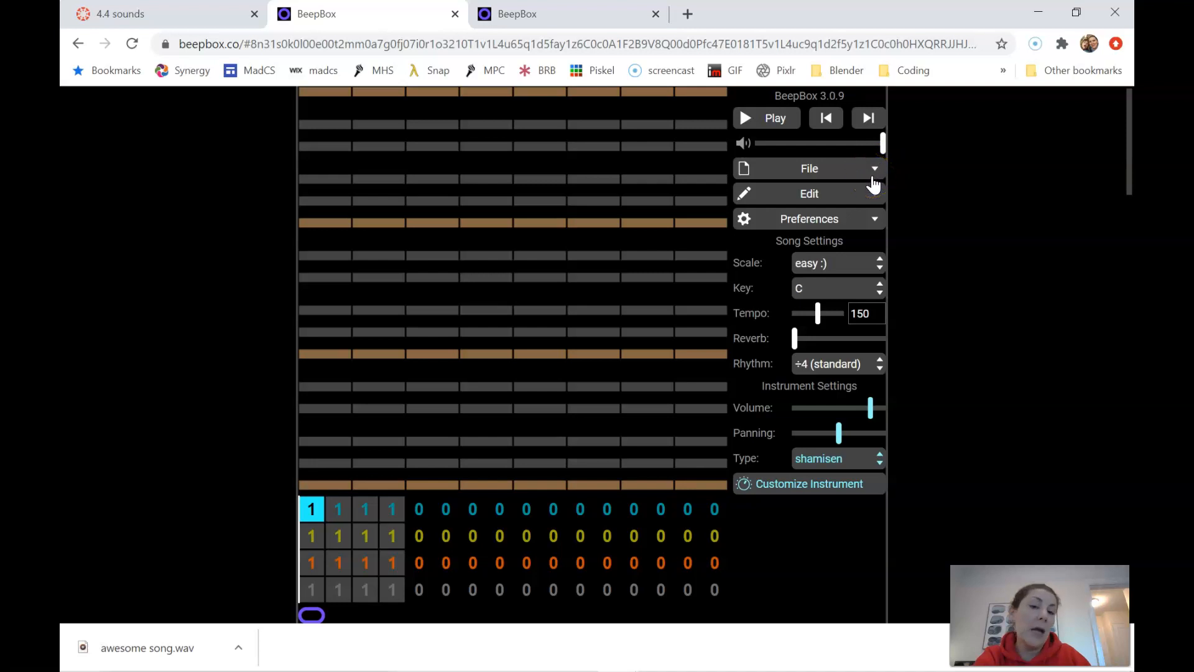
{"action": "left_click", "coordinate": [874, 222]}
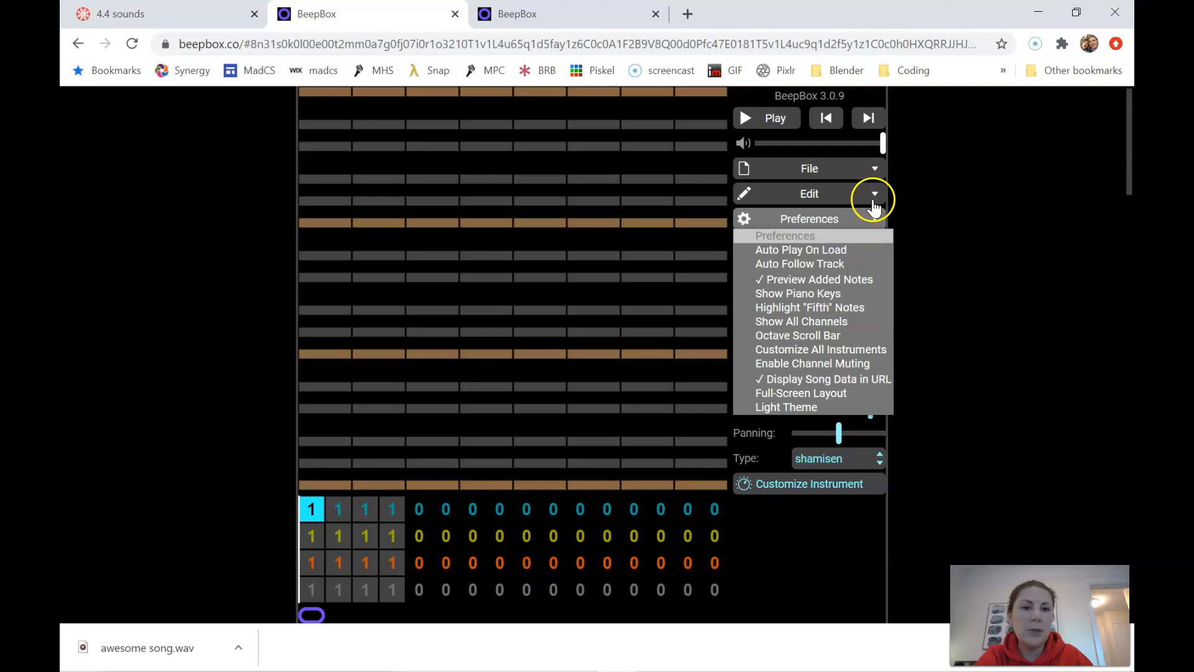
{"action": "left_click", "coordinate": [872, 193]}
{"action": "left_click", "coordinate": [872, 193]}
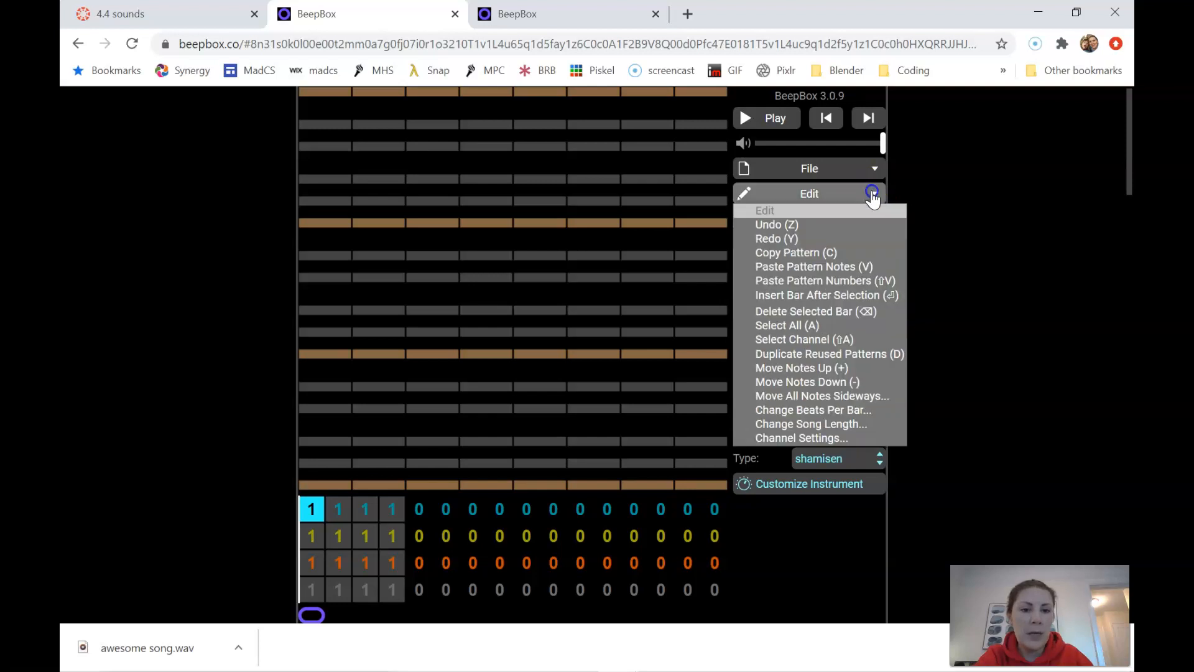
{"action": "left_click", "coordinate": [806, 424]}
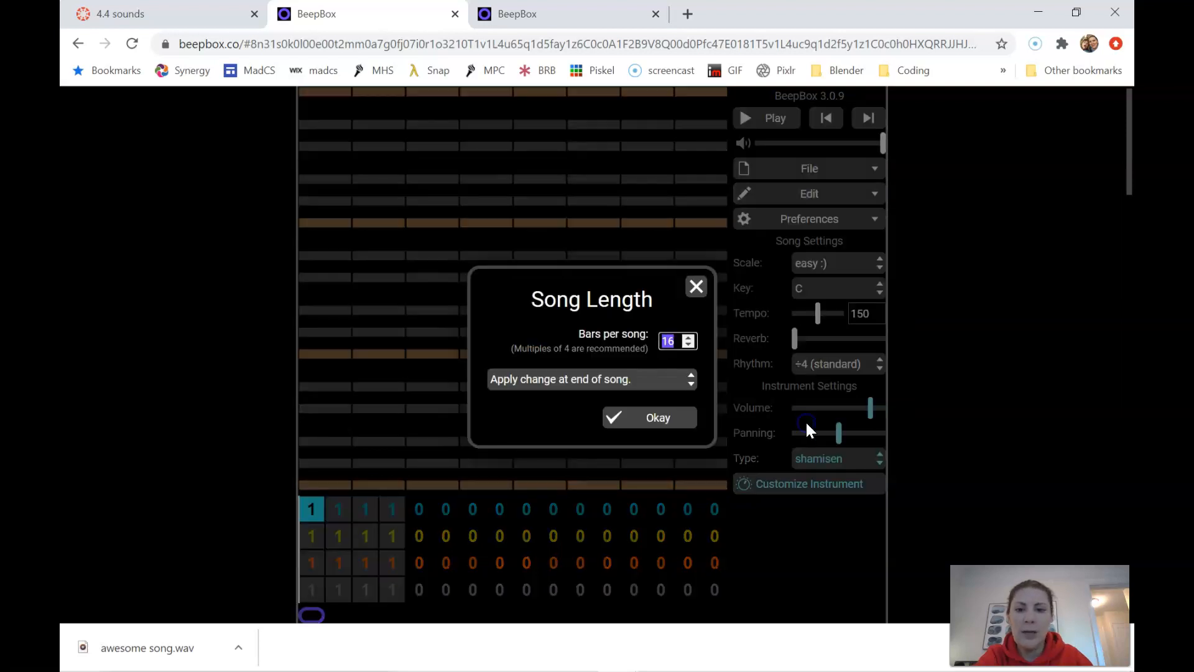
{"action": "left_click", "coordinate": [688, 345]}
{"action": "left_click", "coordinate": [654, 419]}
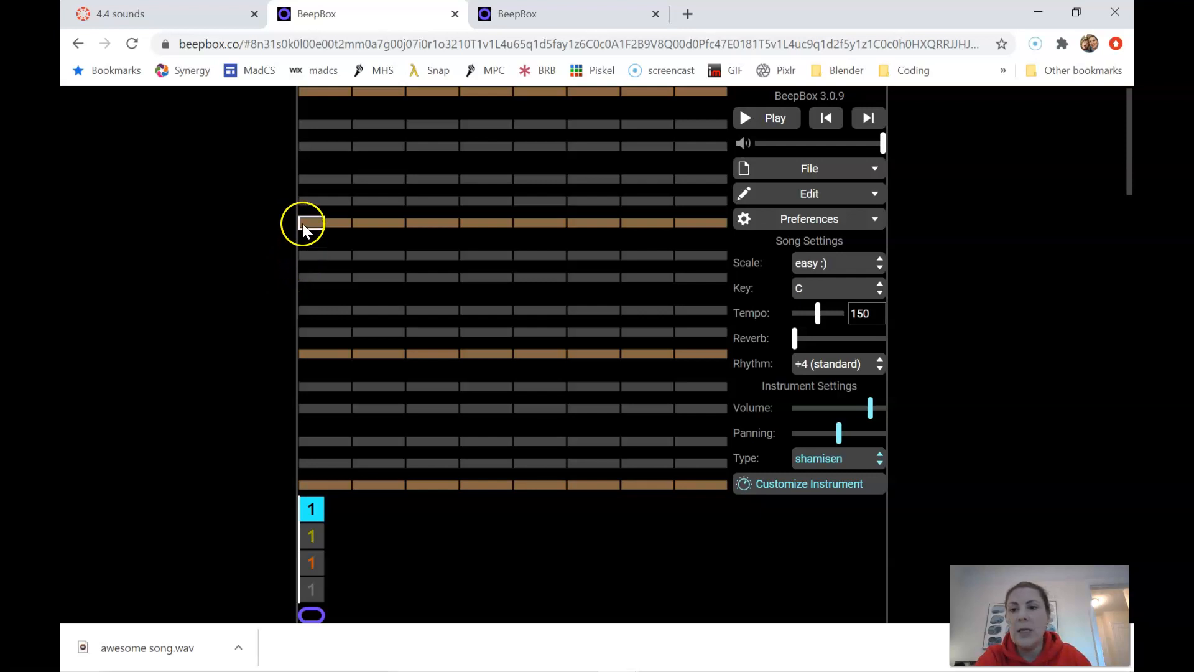
Try out a steep rising note at the start of the bar with the song playing, and remove it.
{"action": "left_click_drag", "start_coordinate": [319, 223], "coordinate": [311, 325]}
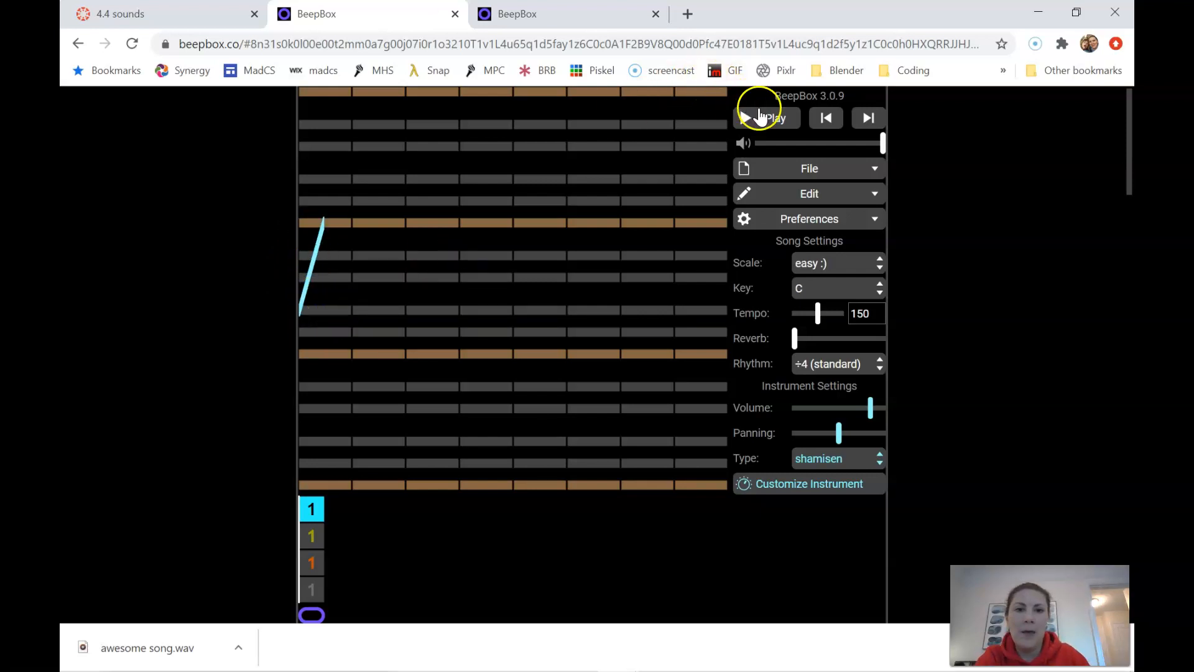
{"action": "left_click", "coordinate": [764, 123]}
{"action": "left_click", "coordinate": [764, 124]}
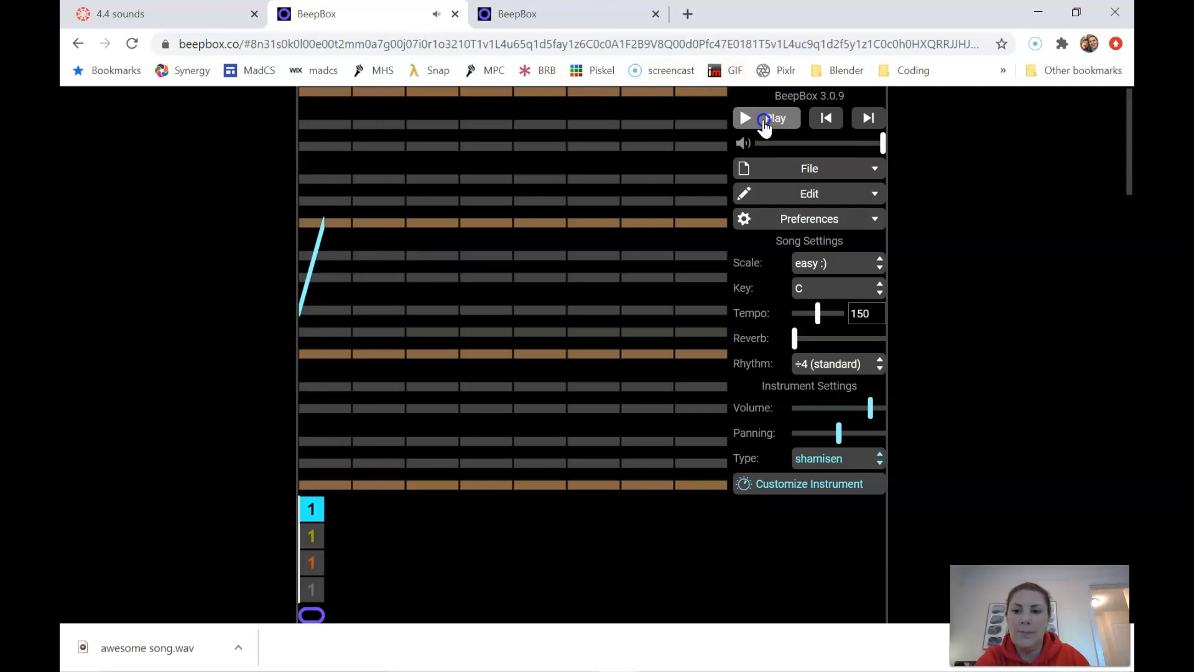
{"action": "left_click", "coordinate": [765, 124]}
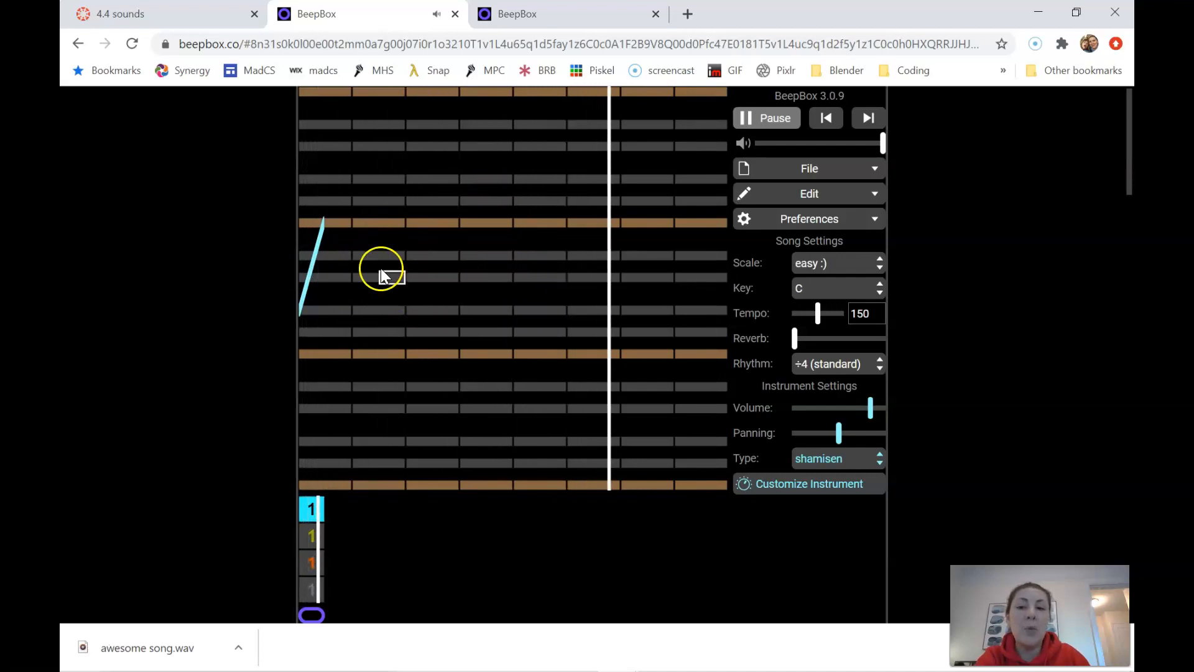
{"action": "mouse_move", "coordinate": [315, 245]}
{"action": "left_mouse_down"}
{"action": "mouse_move", "coordinate": [430, 255]}
{"action": "mouse_move", "coordinate": [334, 255]}
{"action": "left_mouse_up"}
{"action": "left_click", "coordinate": [323, 243]}
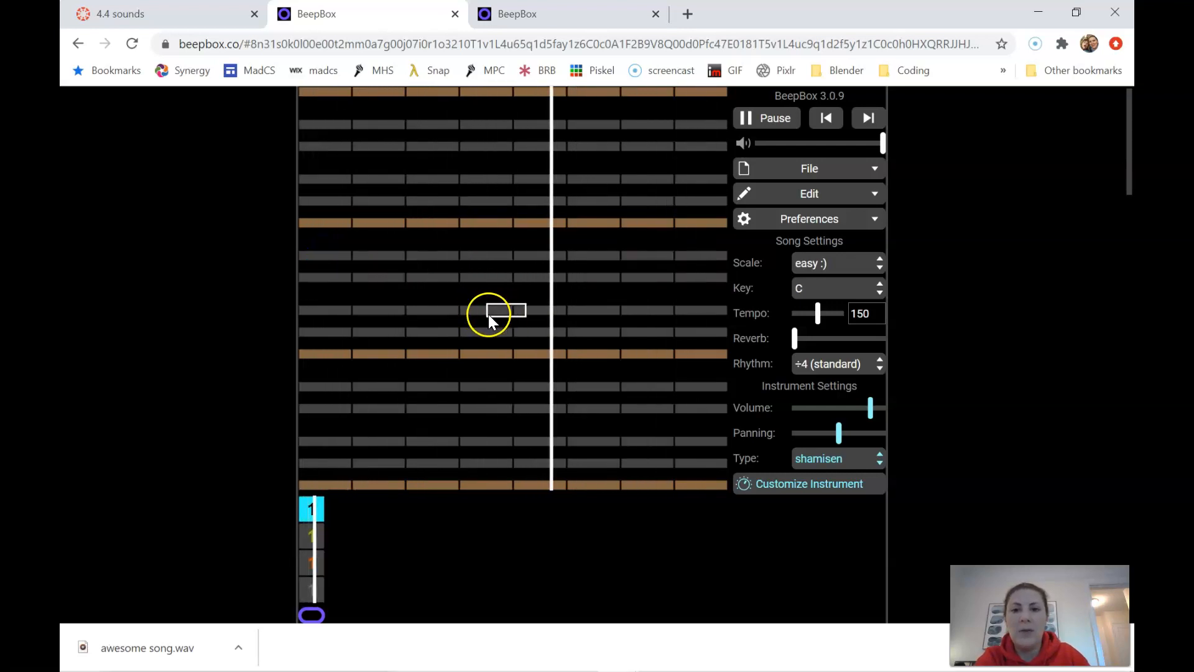
{"action": "left_click_drag", "start_coordinate": [472, 314], "coordinate": [543, 221]}
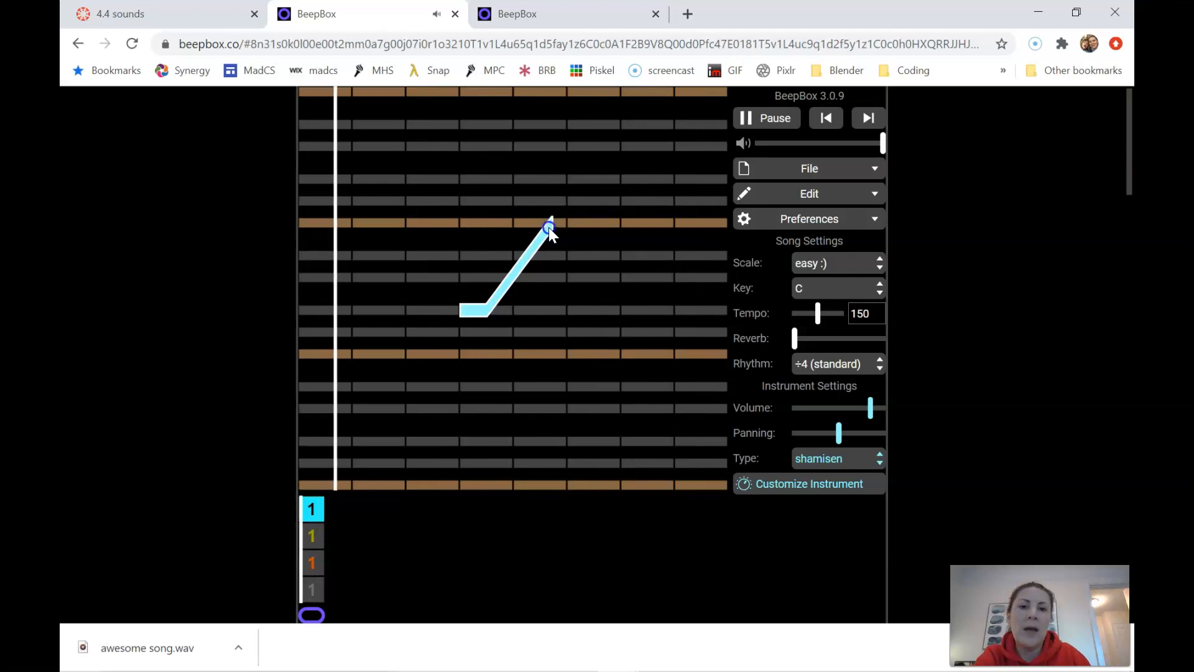
{"action": "left_click_drag", "start_coordinate": [548, 226], "coordinate": [525, 226]}
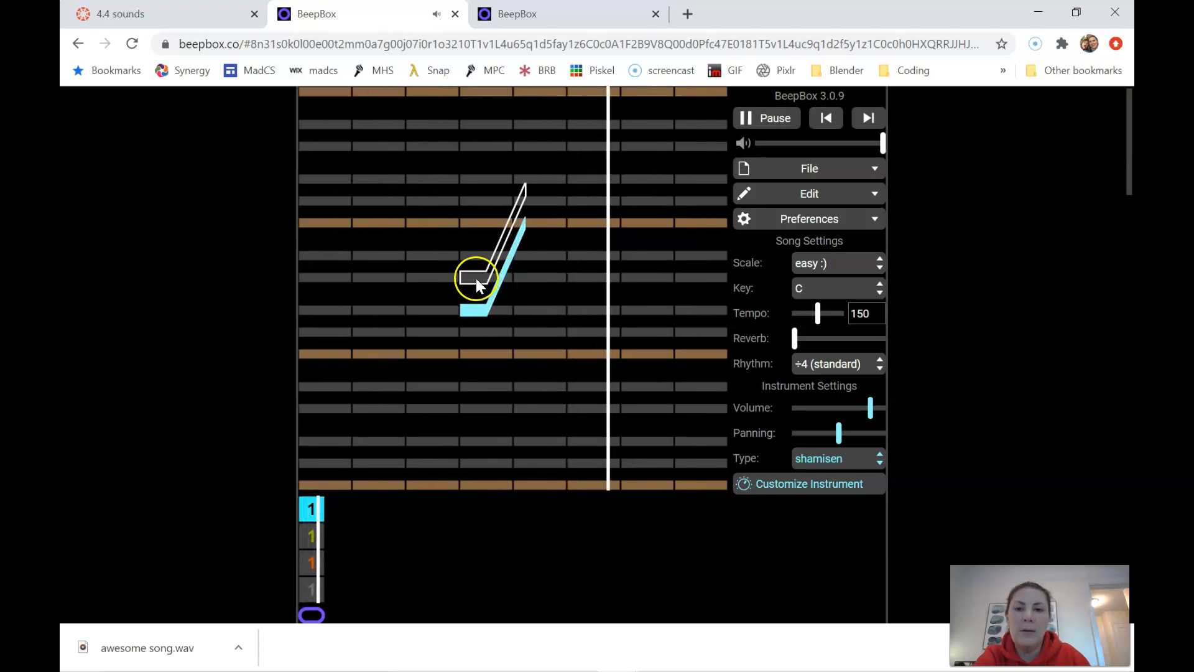
{"action": "left_click", "coordinate": [469, 310]}
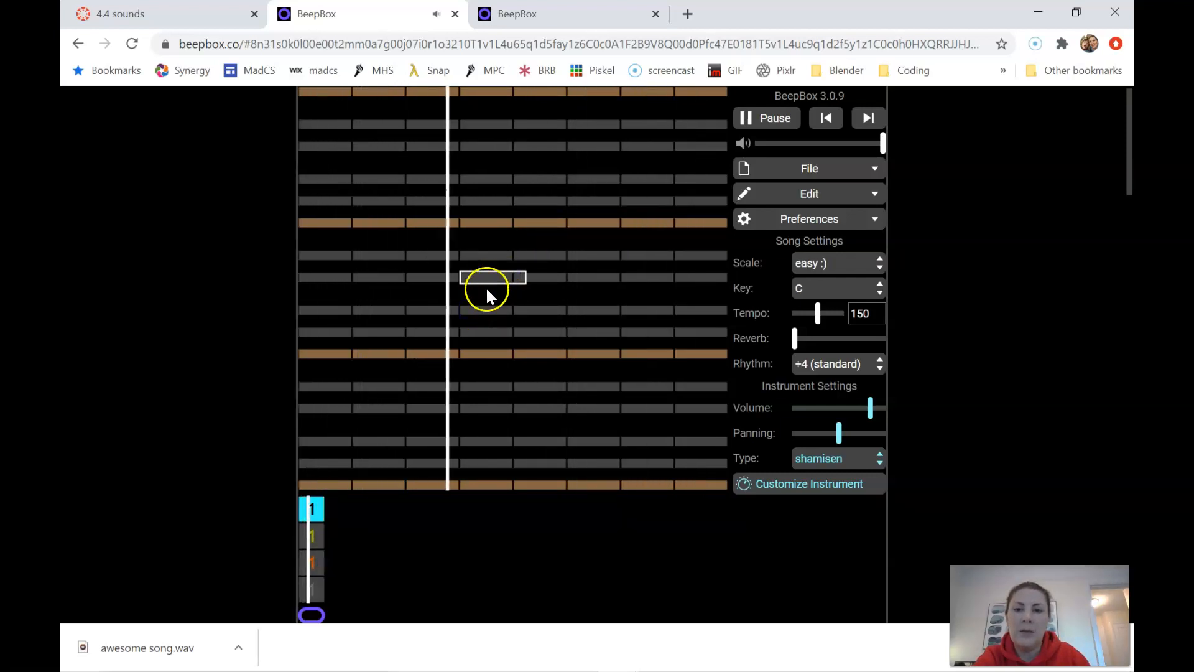
Place a short note at the start of the fourth beat and bend its end steeply up to the higher brown pitch row.
{"action": "left_click", "coordinate": [479, 303]}
{"action": "left_click_drag", "start_coordinate": [523, 304], "coordinate": [483, 303]}
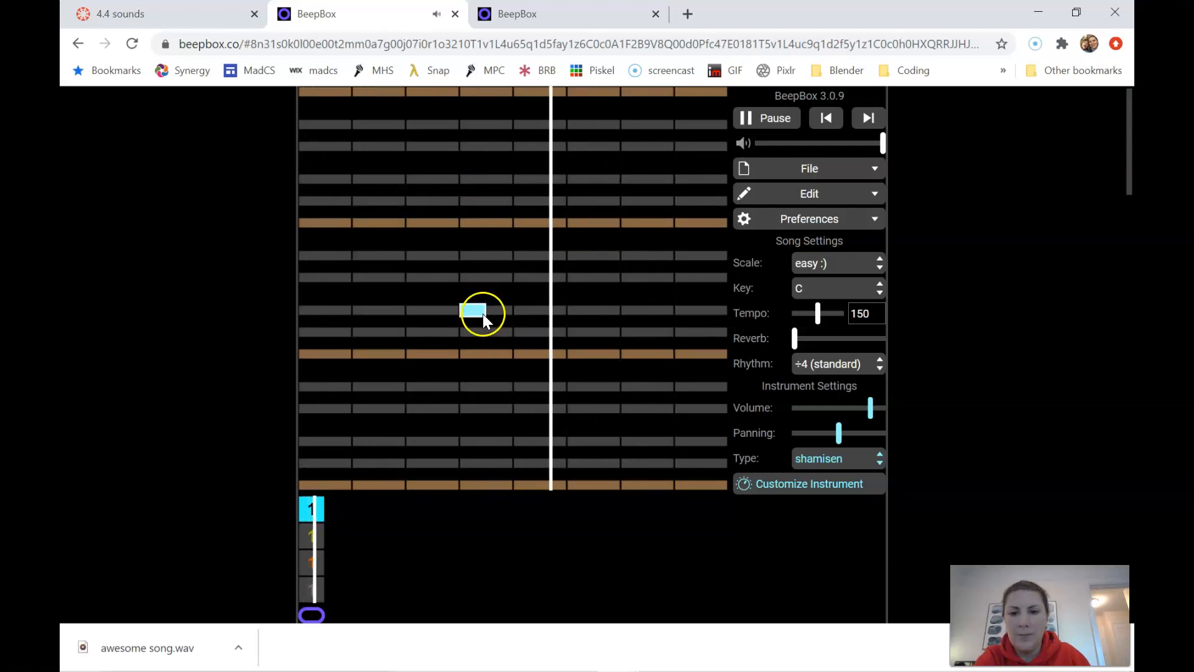
{"action": "left_click_drag", "start_coordinate": [483, 311], "coordinate": [490, 229]}
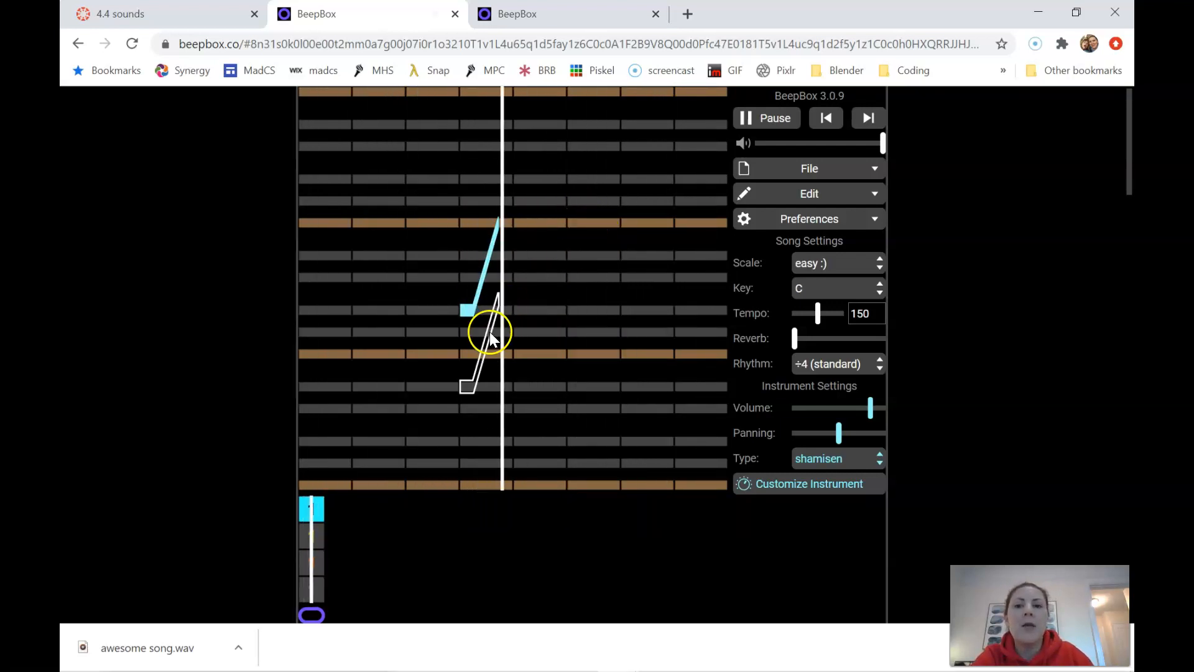
Try stacking two matching bent notes below the one on the fourth beat, remove them, and stop playback.
{"action": "left_click", "coordinate": [472, 334]}
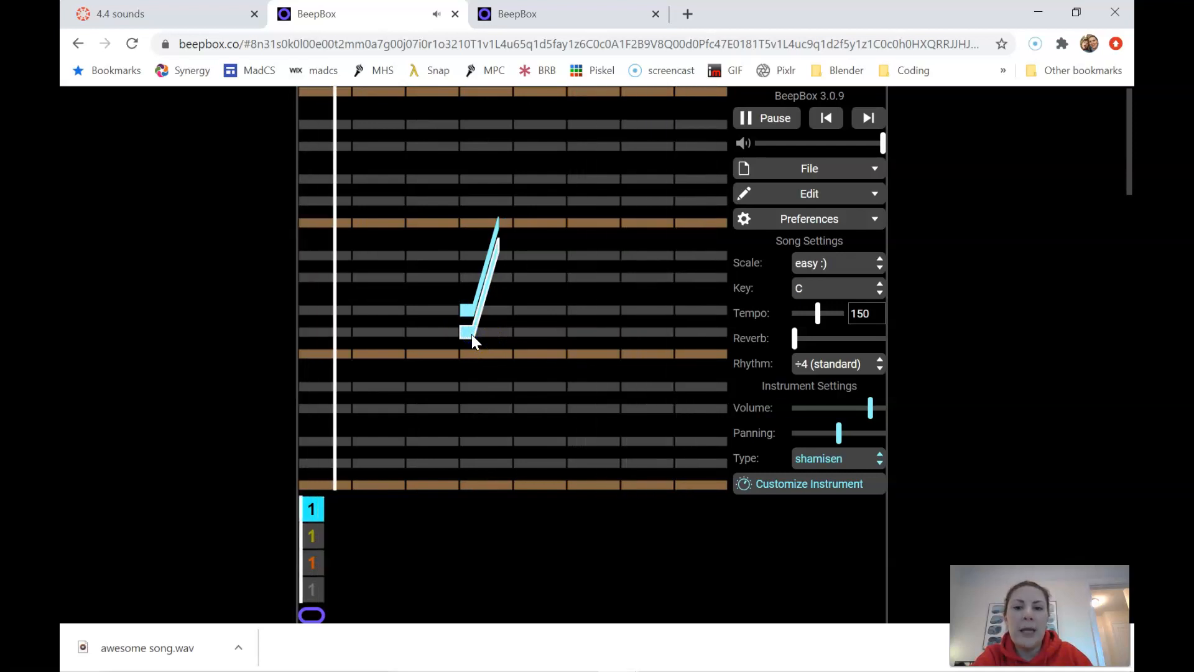
{"action": "left_click", "coordinate": [467, 383]}
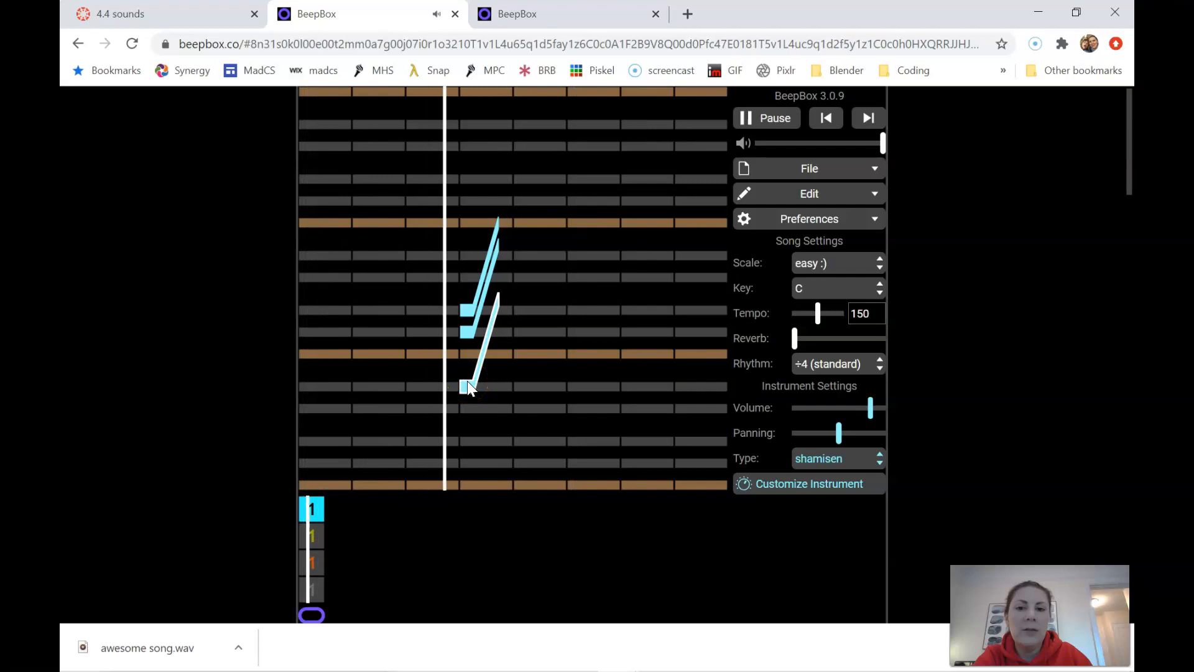
{"action": "left_click", "coordinate": [467, 386]}
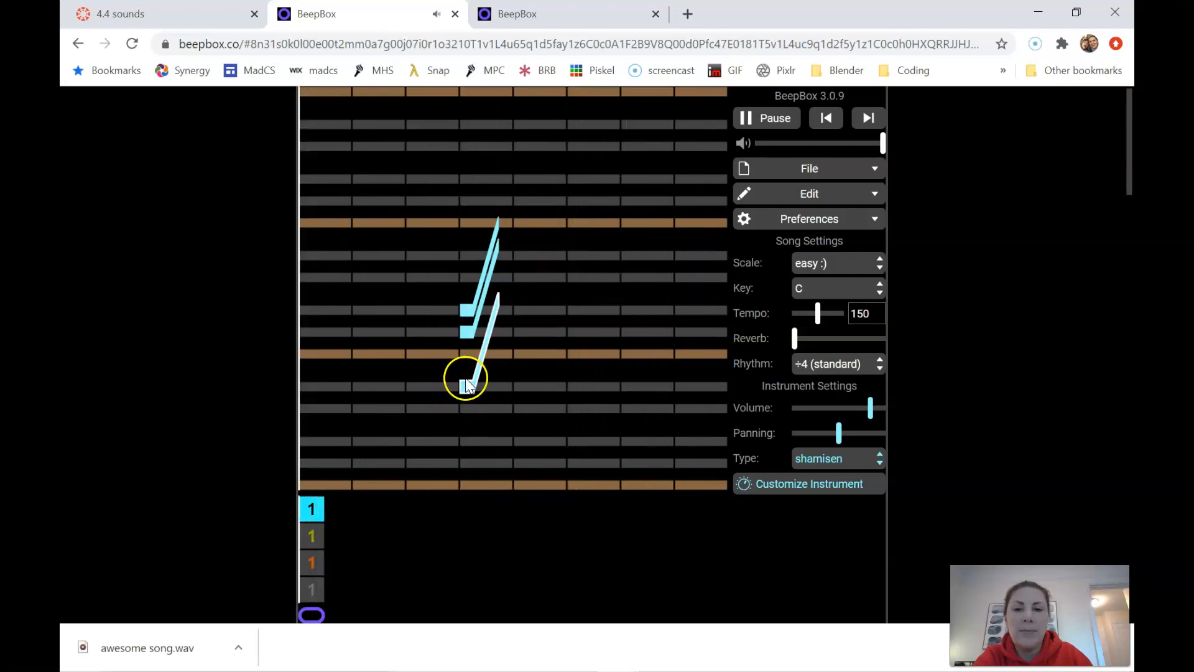
{"action": "left_click", "coordinate": [466, 331]}
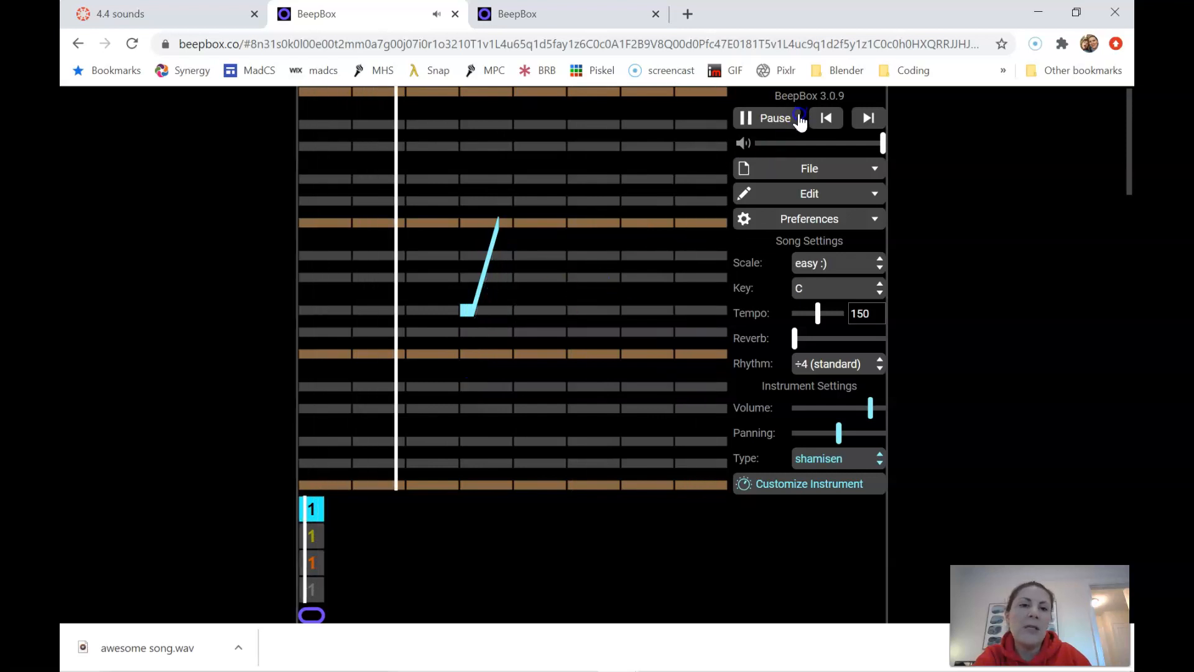
{"action": "left_click", "coordinate": [772, 119]}
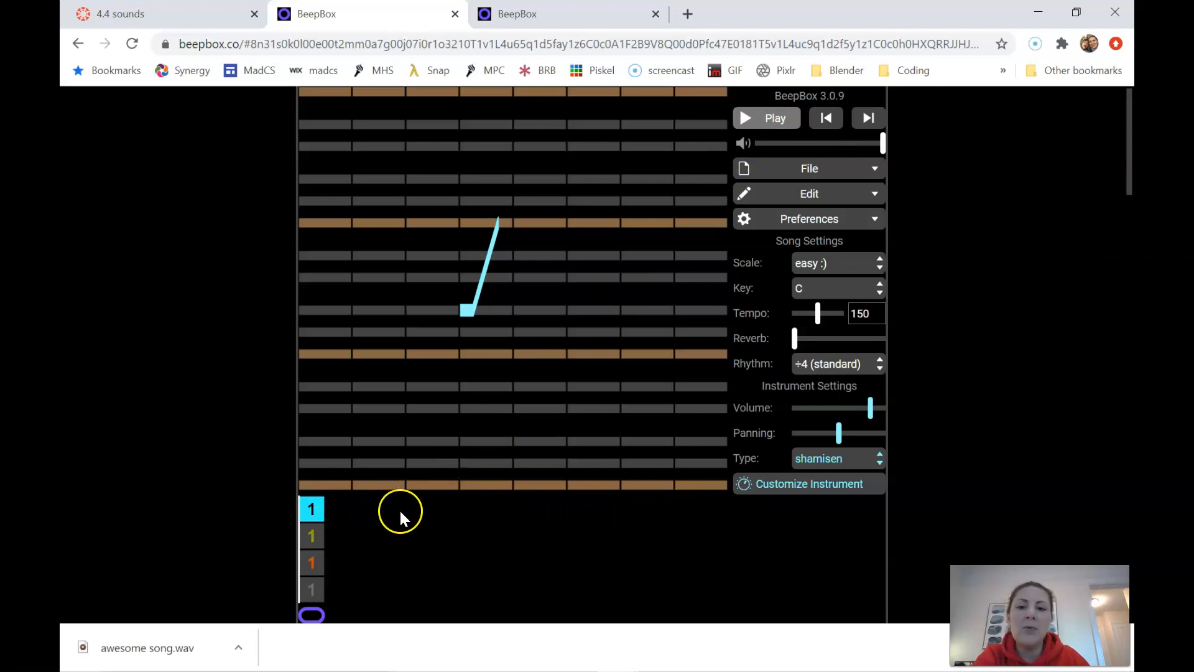
{"action": "left_click", "coordinate": [562, 434]}
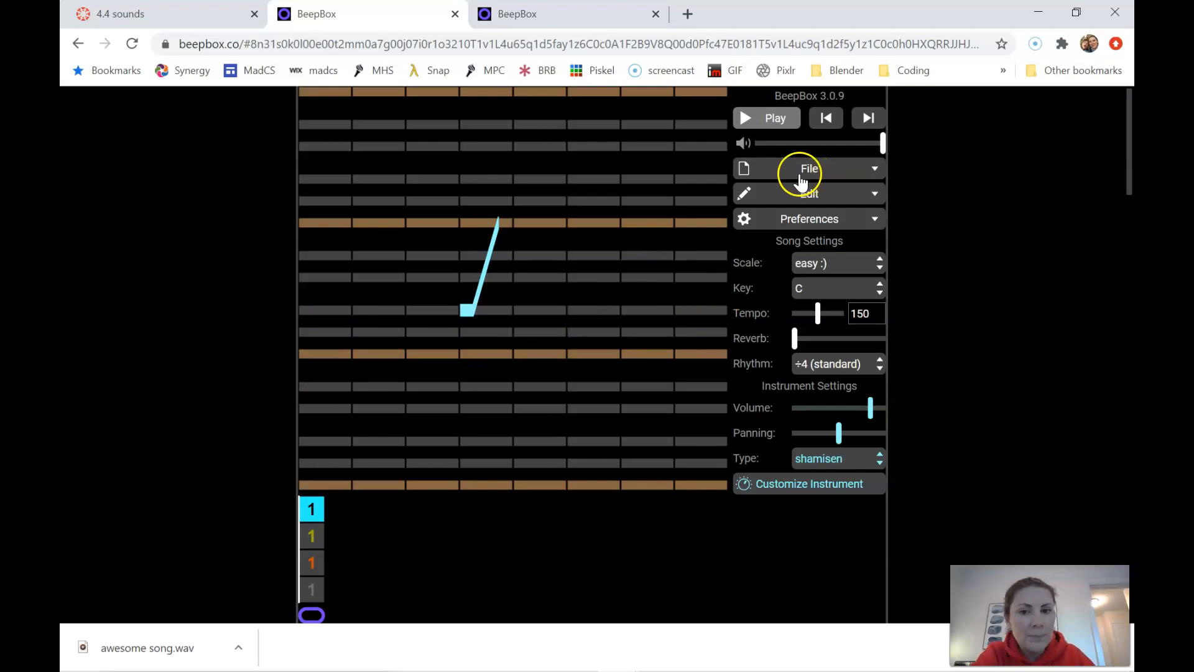
Export the song as a .wav file named boing.
{"action": "left_click", "coordinate": [827, 196]}
{"action": "left_click", "coordinate": [849, 171]}
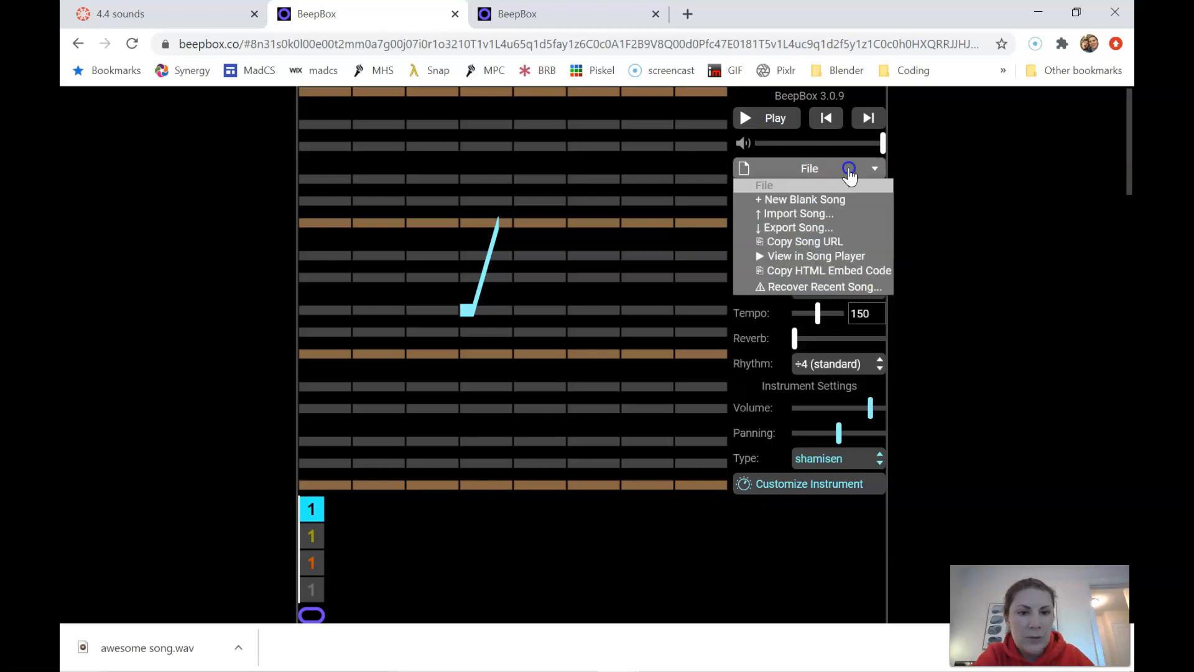
{"action": "left_click", "coordinate": [816, 228]}
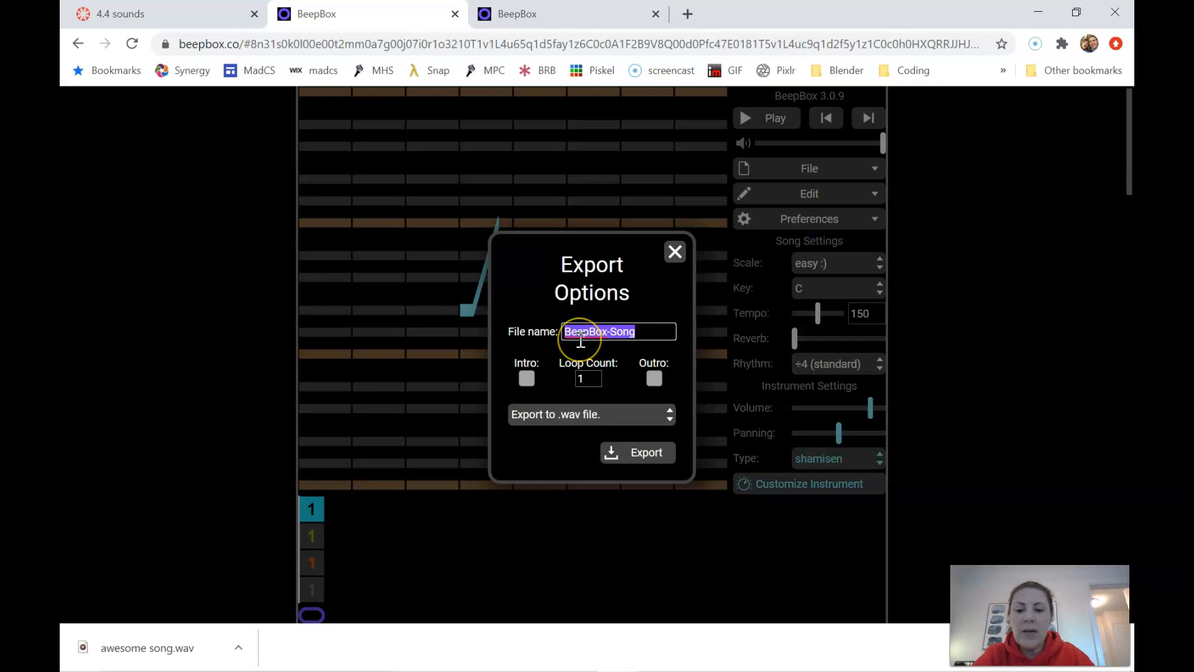
{"action": "type", "text": "boisb"}
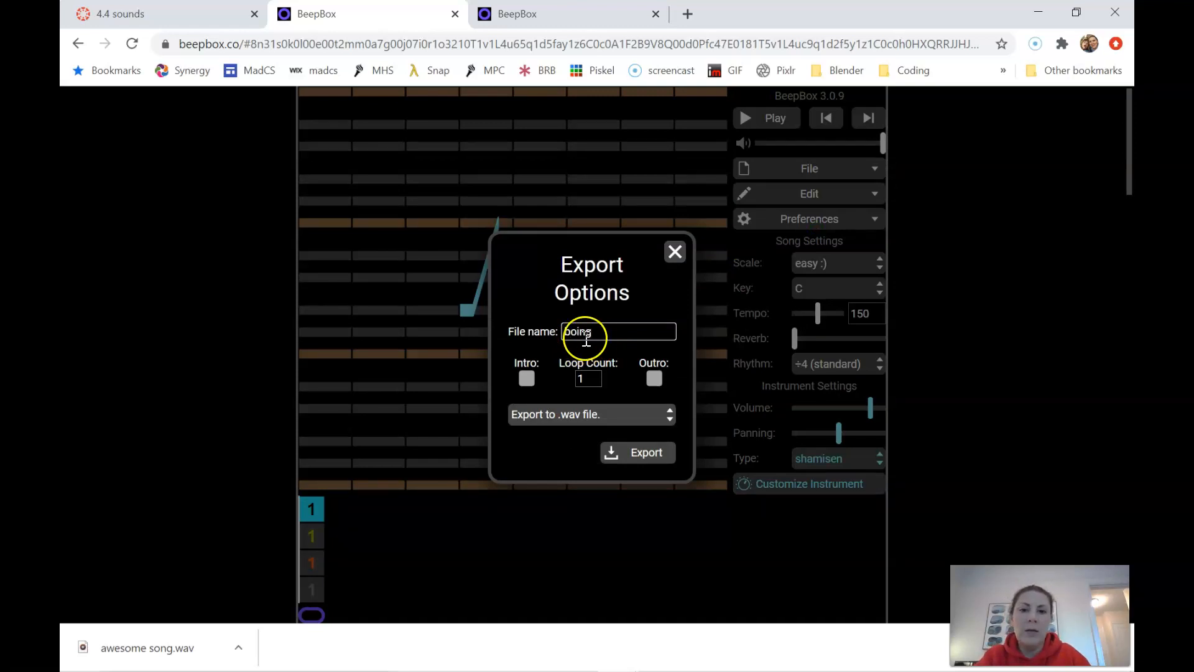
{"action": "left_click", "coordinate": [642, 452]}
{"action": "left_click", "coordinate": [471, 384]}
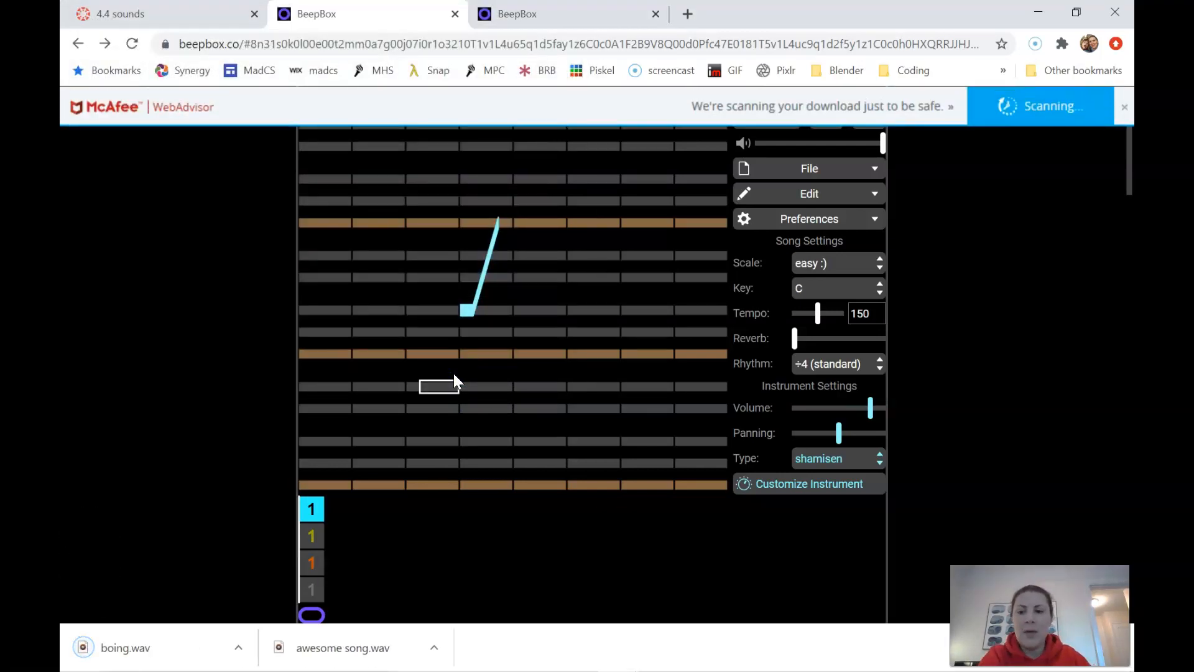
{"action": "left_click", "coordinate": [167, 653]}
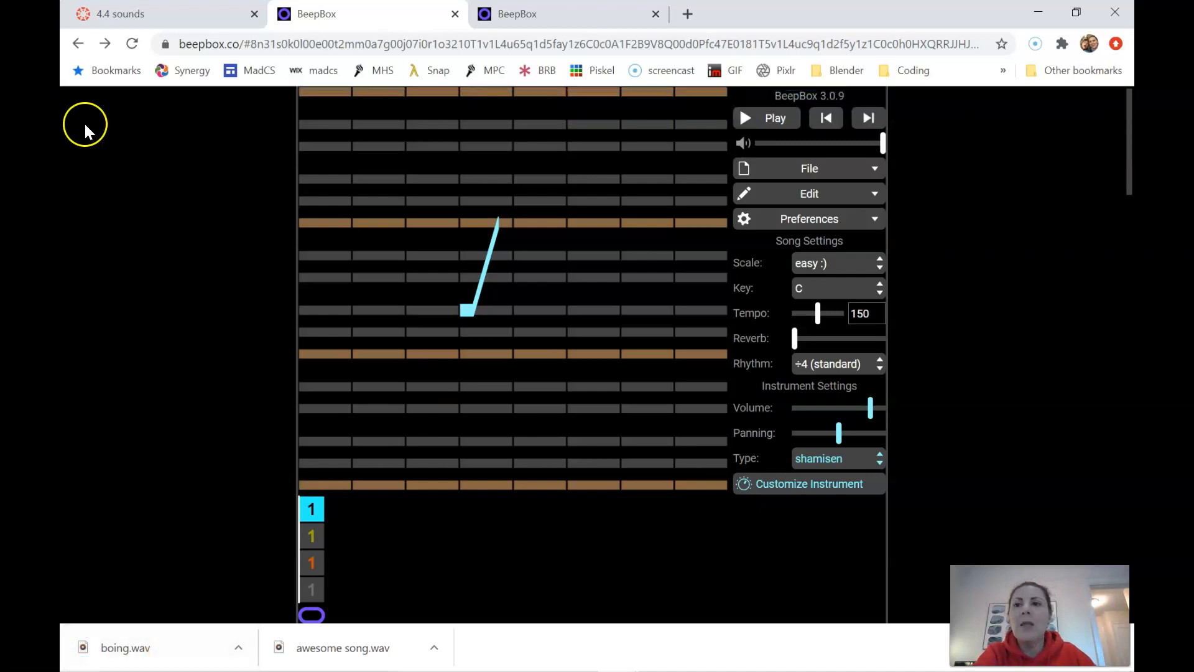
Open the Online Voice Recorder from the 4.4 sounds assignment page and record a clip of about 12 seconds.
{"action": "left_click", "coordinate": [173, 16]}
{"action": "left_click", "coordinate": [869, 287]}
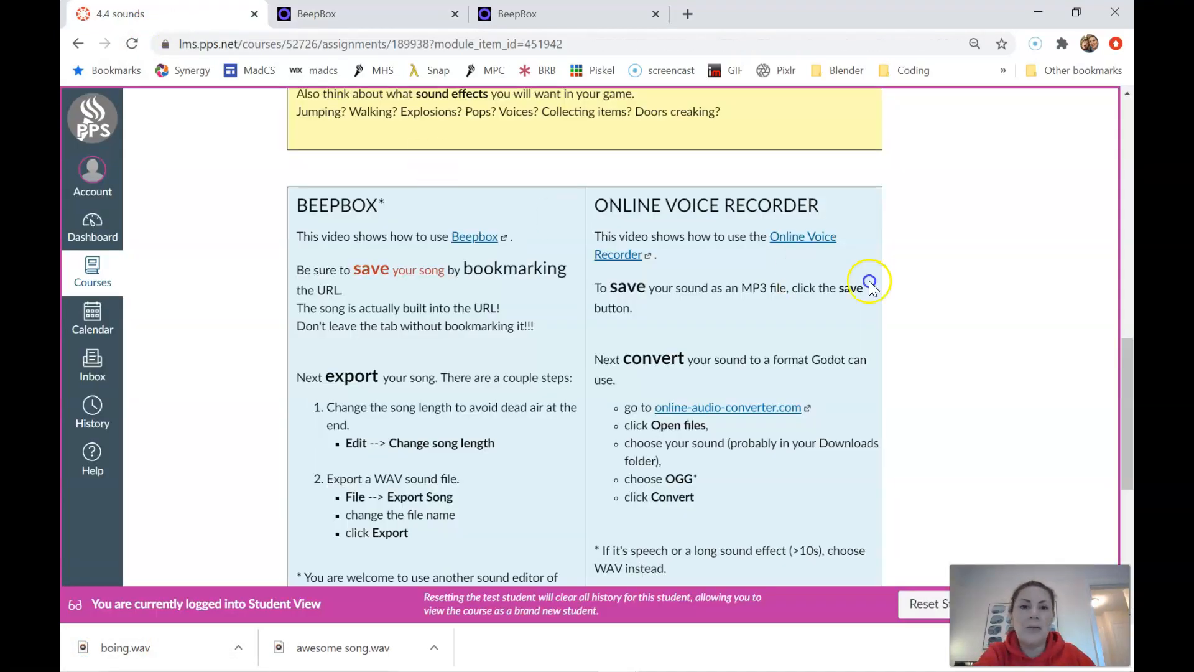
{"action": "left_click", "coordinate": [824, 238]}
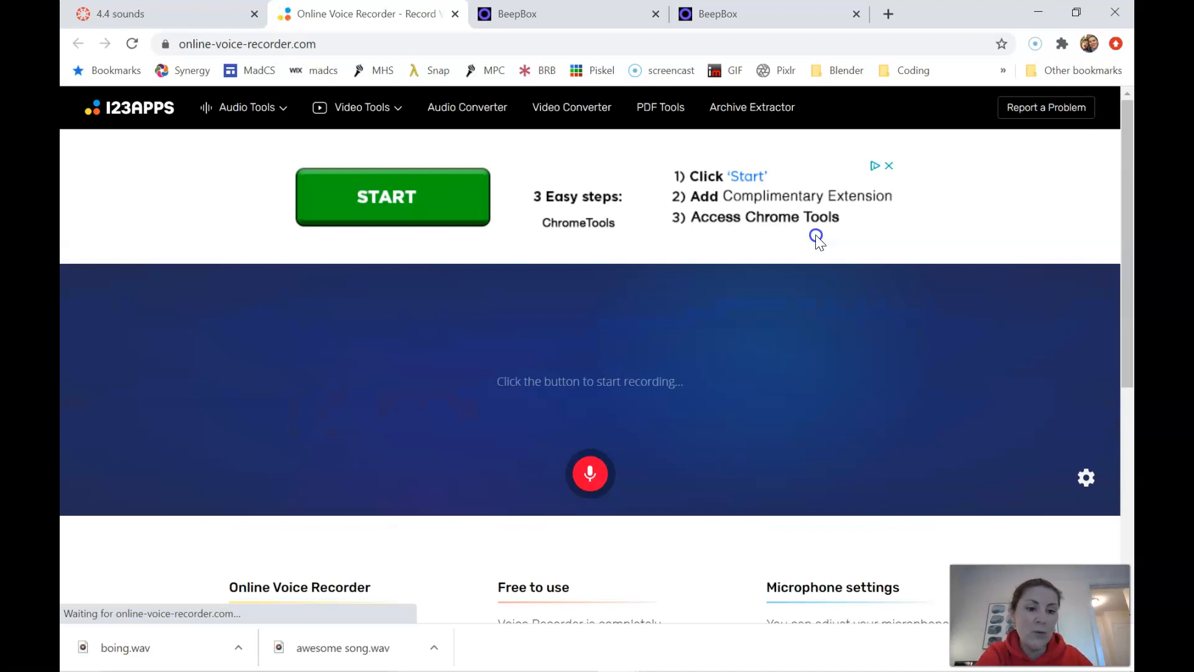
{"action": "left_click", "coordinate": [591, 475]}
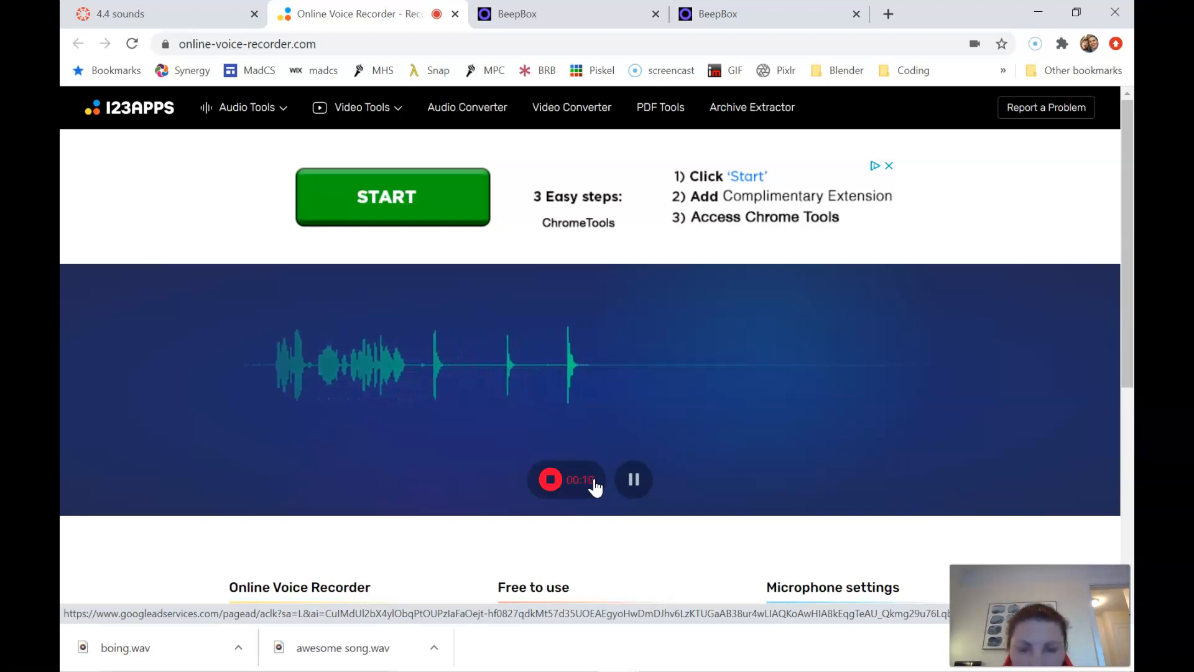
{"action": "left_click", "coordinate": [577, 482]}
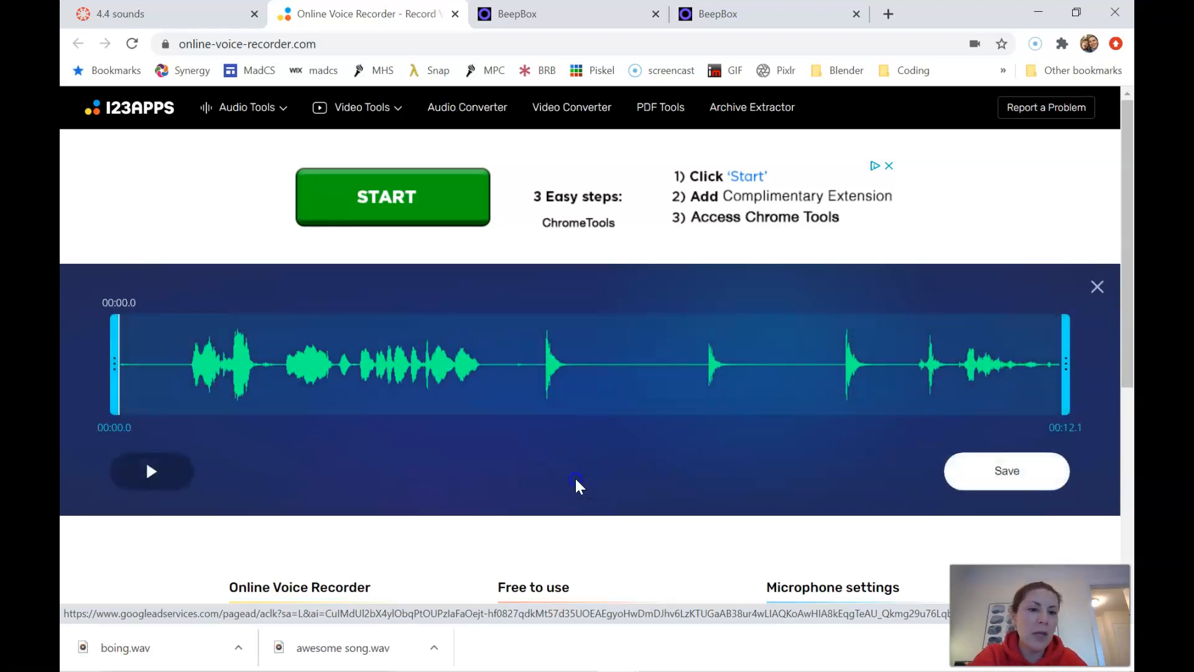
Listen to the recording and trim it to 00:05.3–00:06.0, keeping only the first isolated burst after the speech.
{"action": "left_click", "coordinate": [153, 473]}
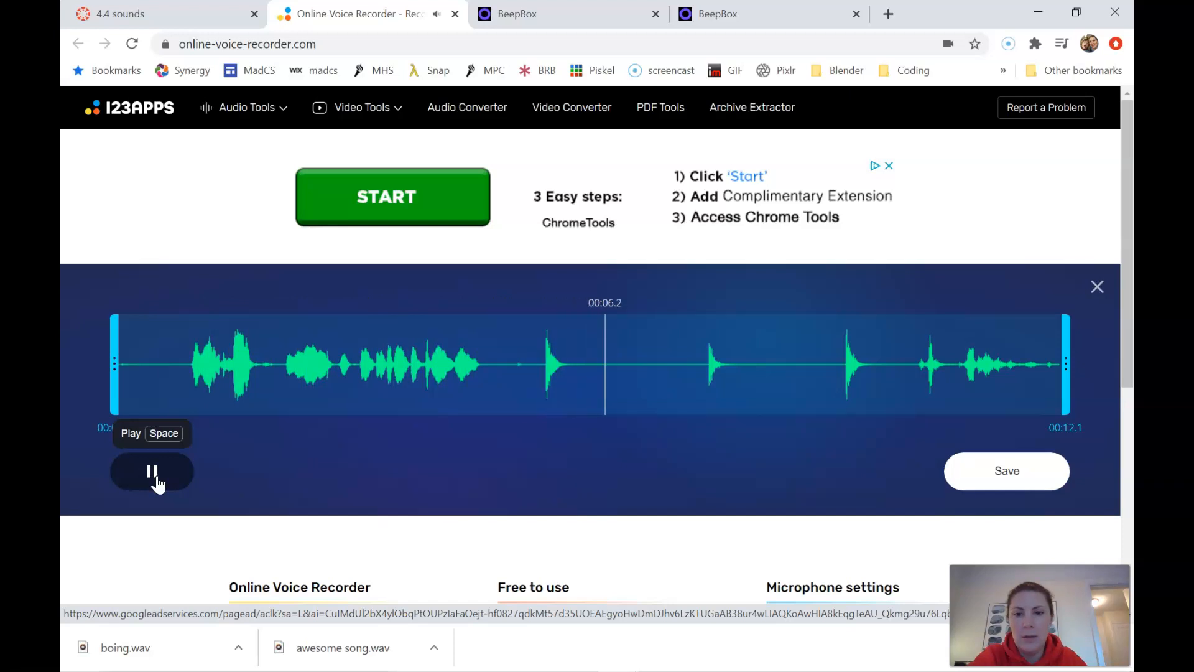
{"action": "left_click", "coordinate": [155, 480]}
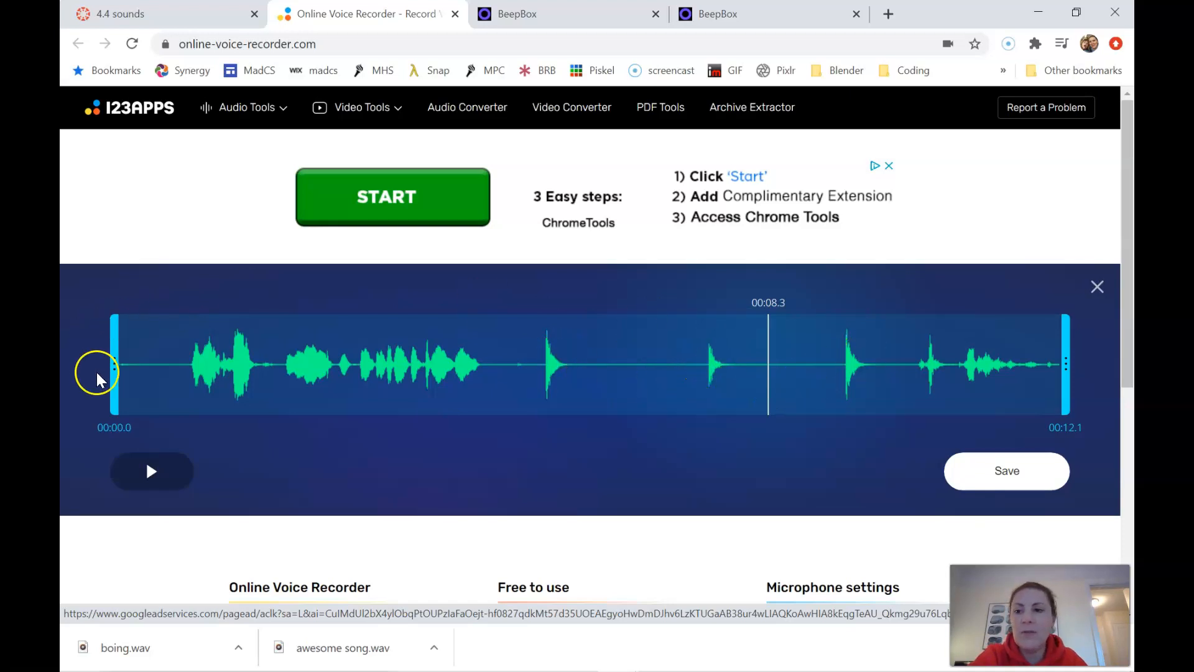
{"action": "left_click_drag", "start_coordinate": [115, 363], "coordinate": [526, 355]}
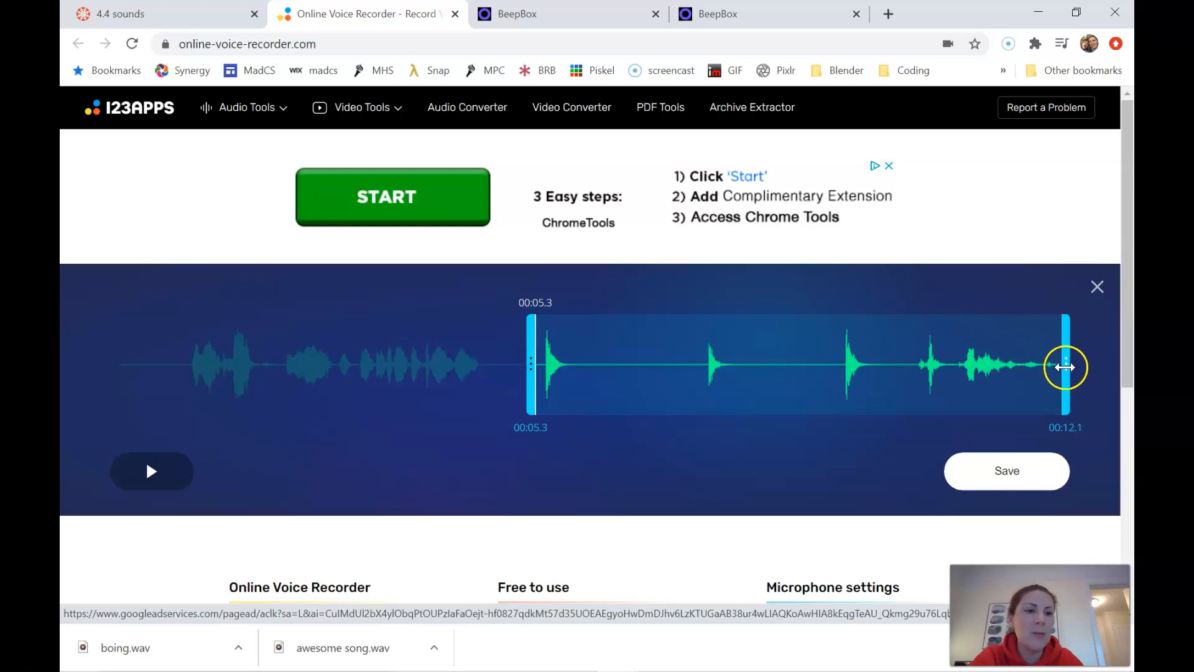
{"action": "left_click_drag", "start_coordinate": [1066, 365], "coordinate": [591, 427]}
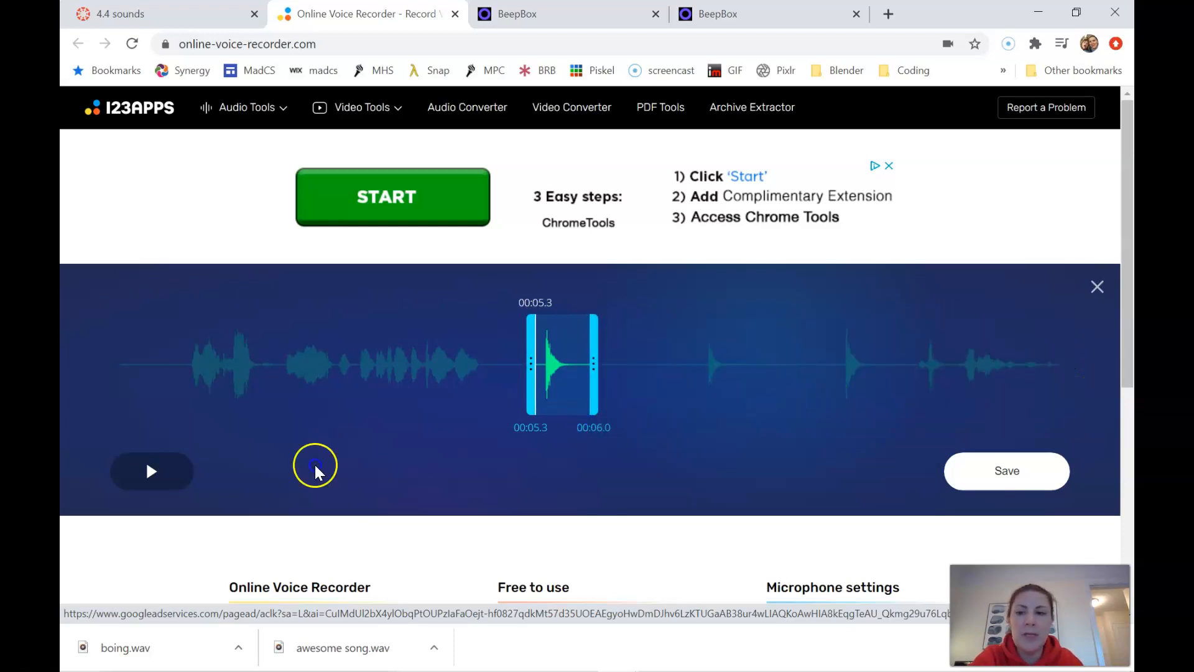
{"action": "left_click", "coordinate": [154, 480]}
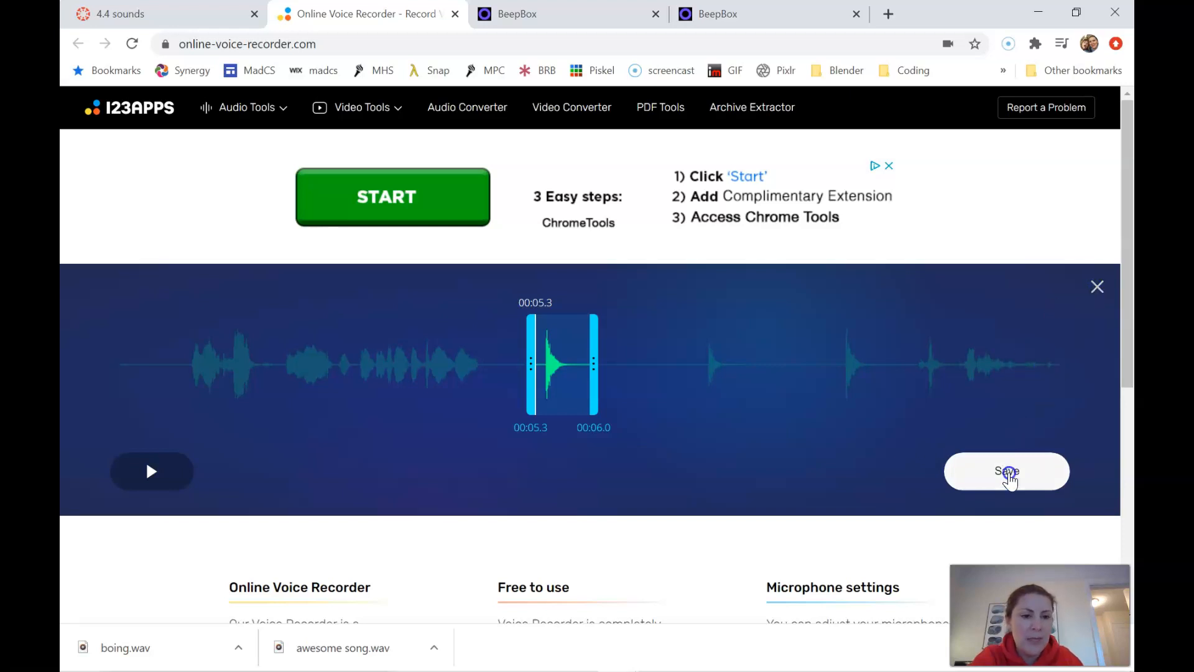
Save the trimmed recording as an MP3 in the Downloads folder, keeping the suggested name Record (online-voice-recorder.com) (1).
{"action": "left_click", "coordinate": [1001, 473]}
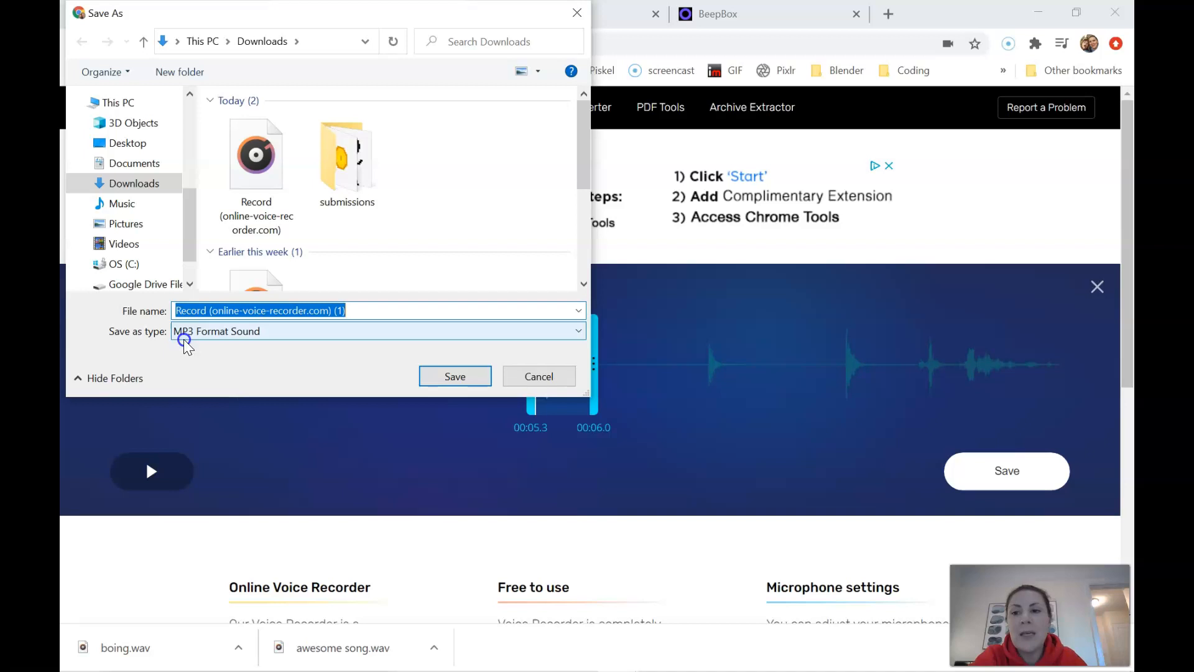
{"action": "left_click", "coordinate": [454, 375]}
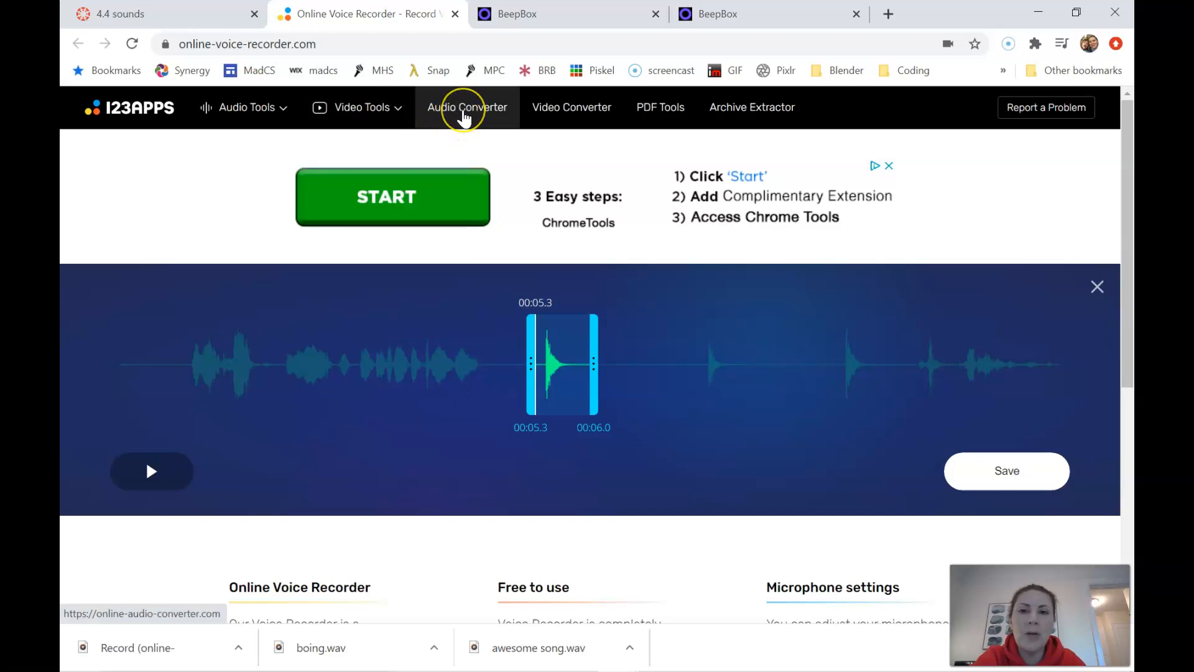
Check the assignment's conversion instructions, and load Record (online-voice-recorder.com) (1) from Downloads into the Online Audio Converter.
{"action": "left_click", "coordinate": [230, 12]}
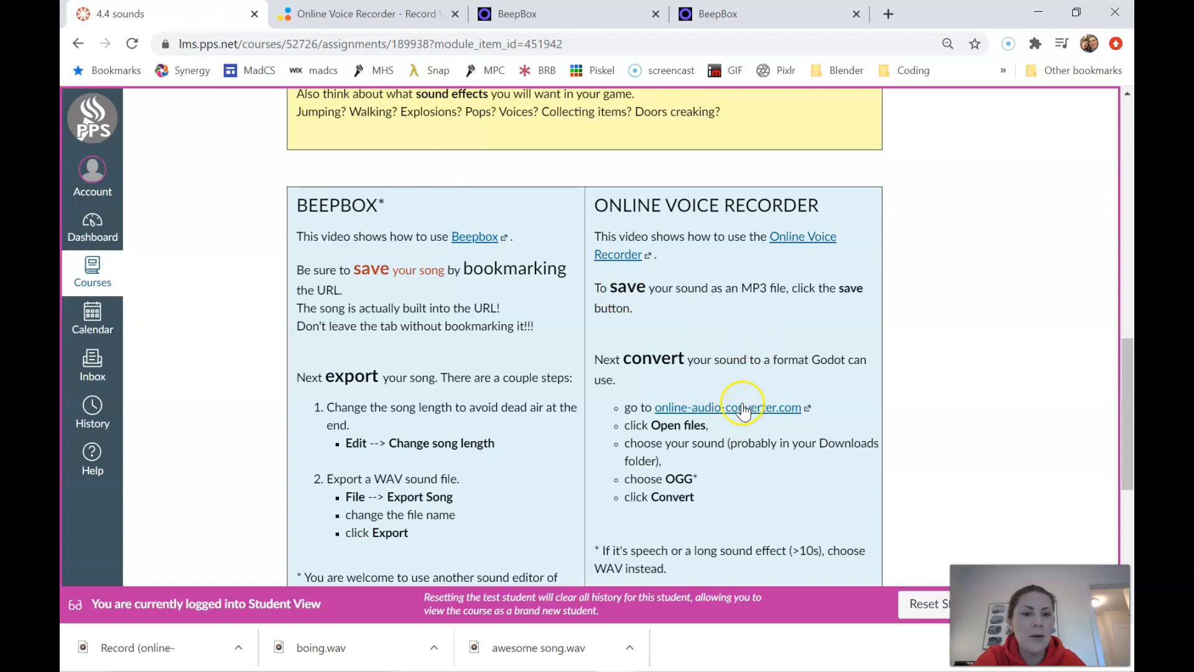
{"action": "left_click", "coordinate": [402, 19]}
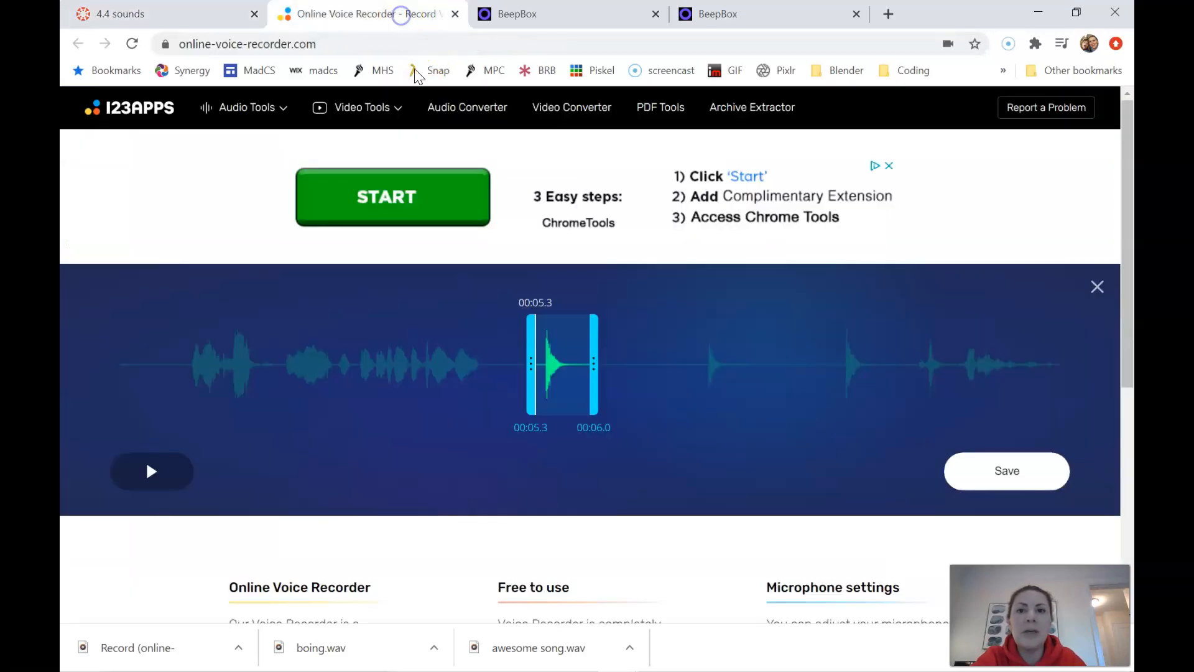
{"action": "left_click", "coordinate": [482, 118]}
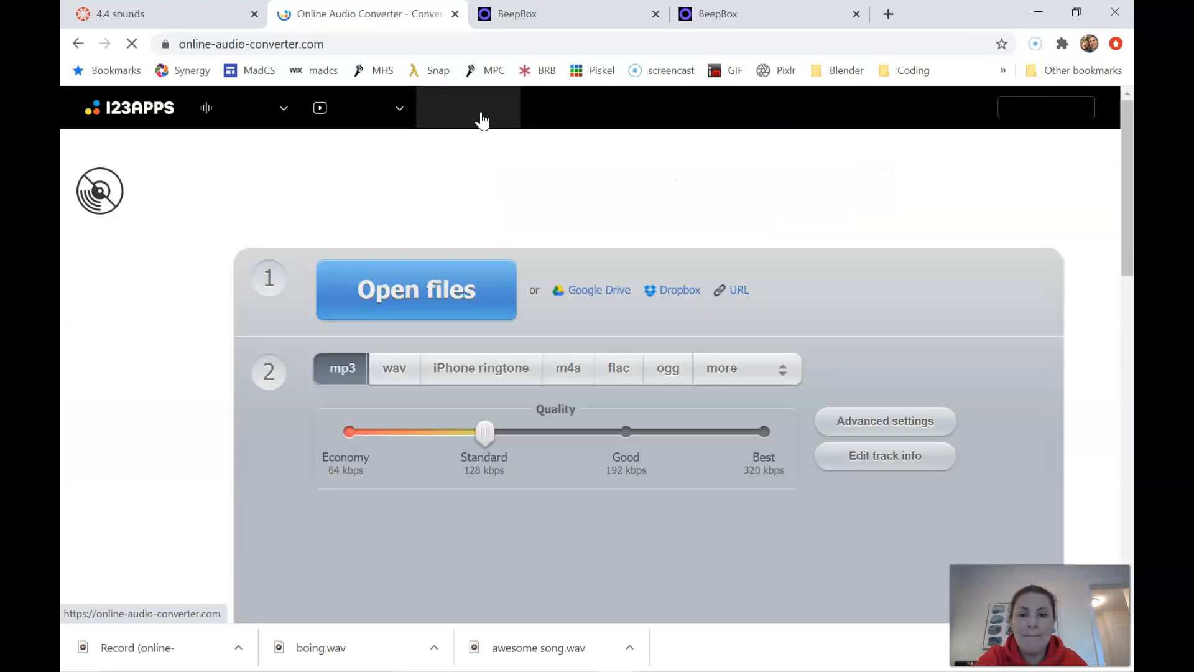
{"action": "left_click", "coordinate": [412, 288]}
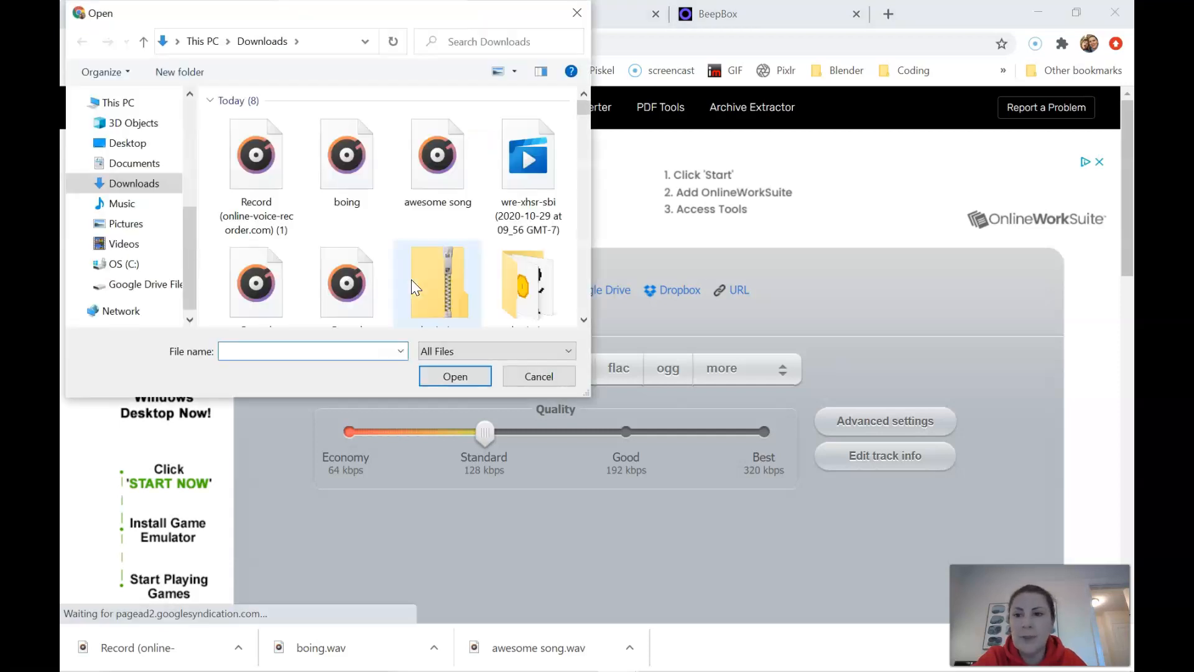
{"action": "left_click", "coordinate": [263, 168]}
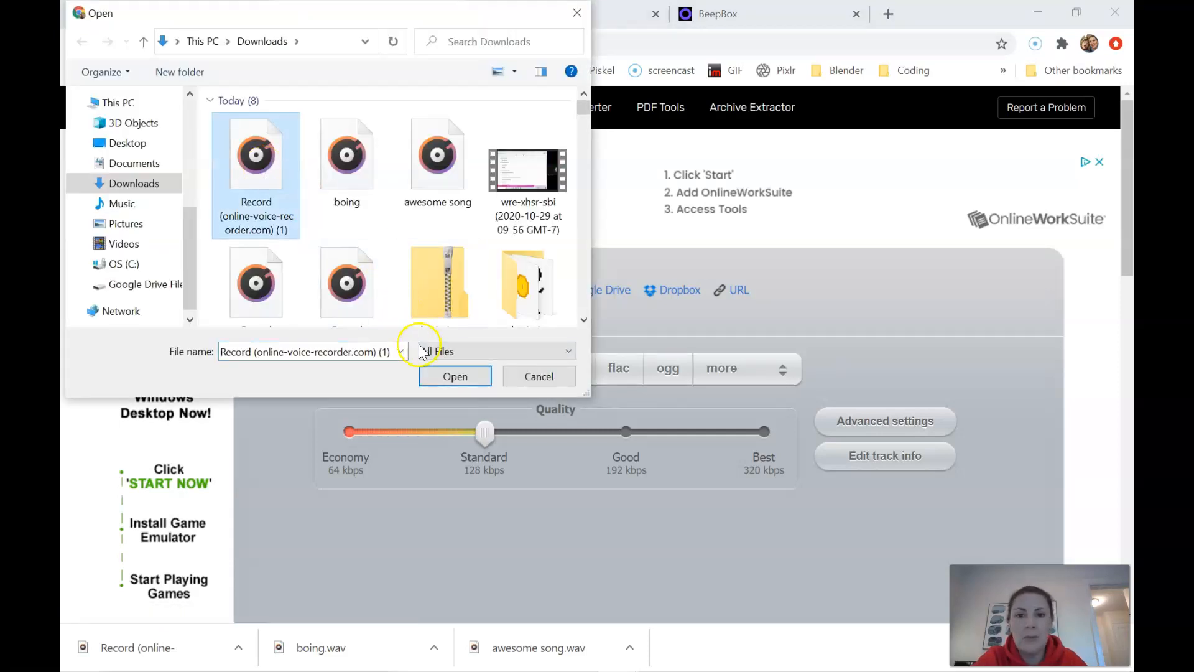
{"action": "left_click", "coordinate": [454, 378]}
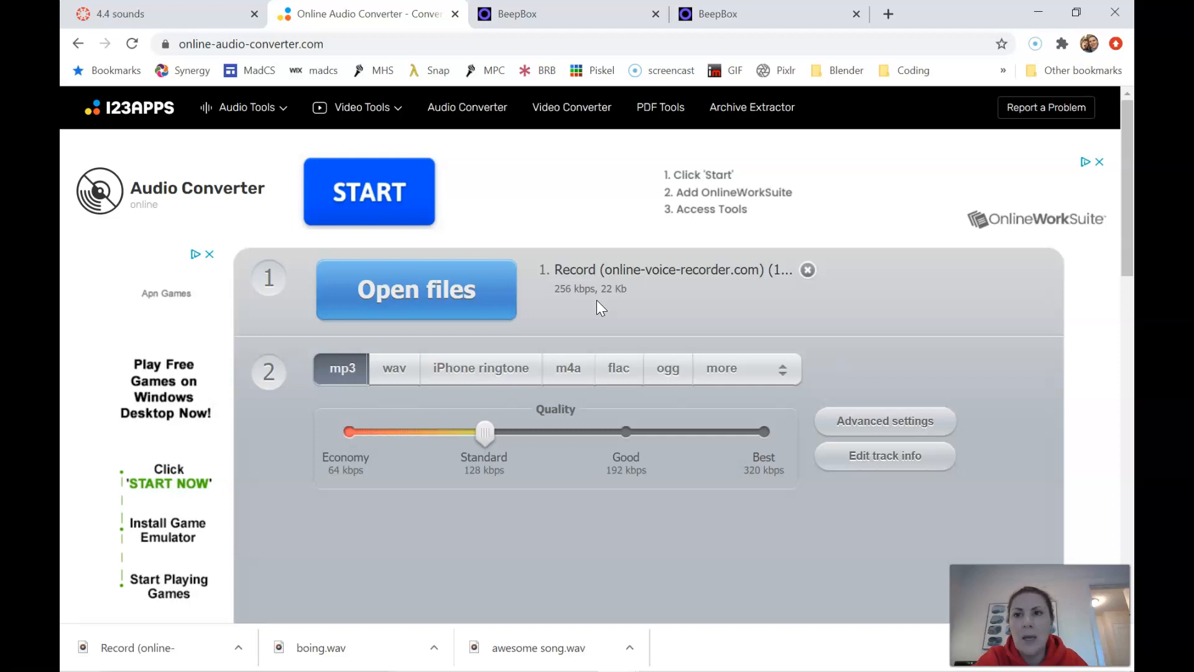
Read the 4.4 sounds assignment's guidance on which output format to choose for short effects versus speech or long sounds.
{"action": "left_click", "coordinate": [199, 14]}
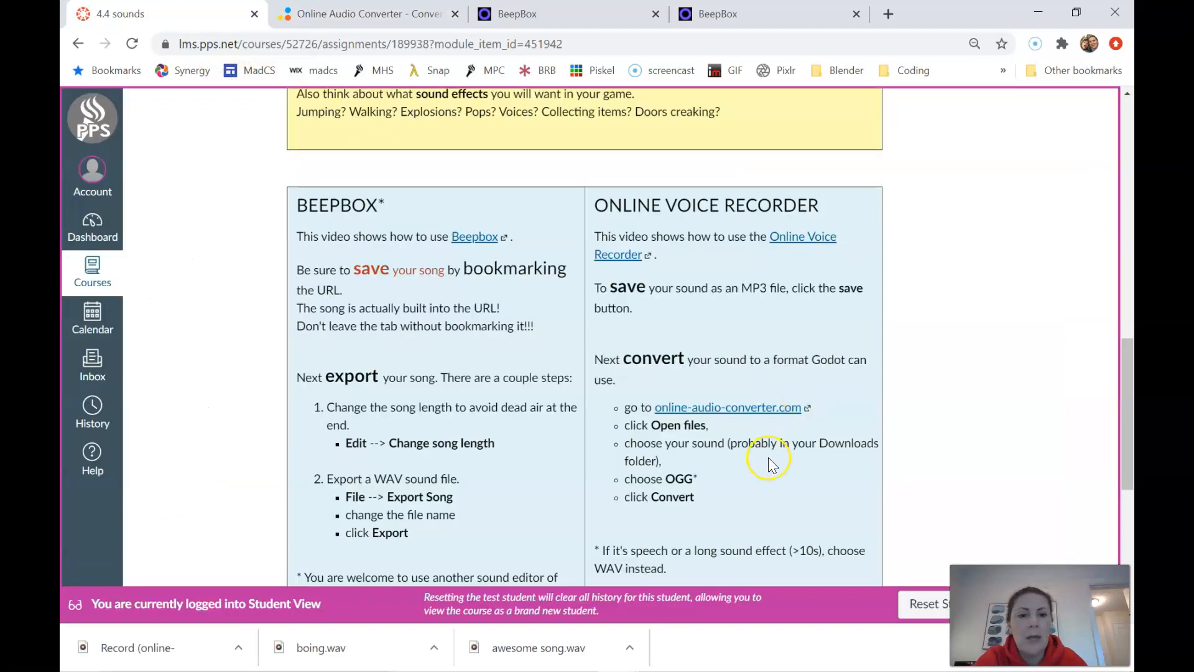
{"action": "scroll", "coordinate": [767, 457], "scroll_direction": "down", "scroll_amount": 1}
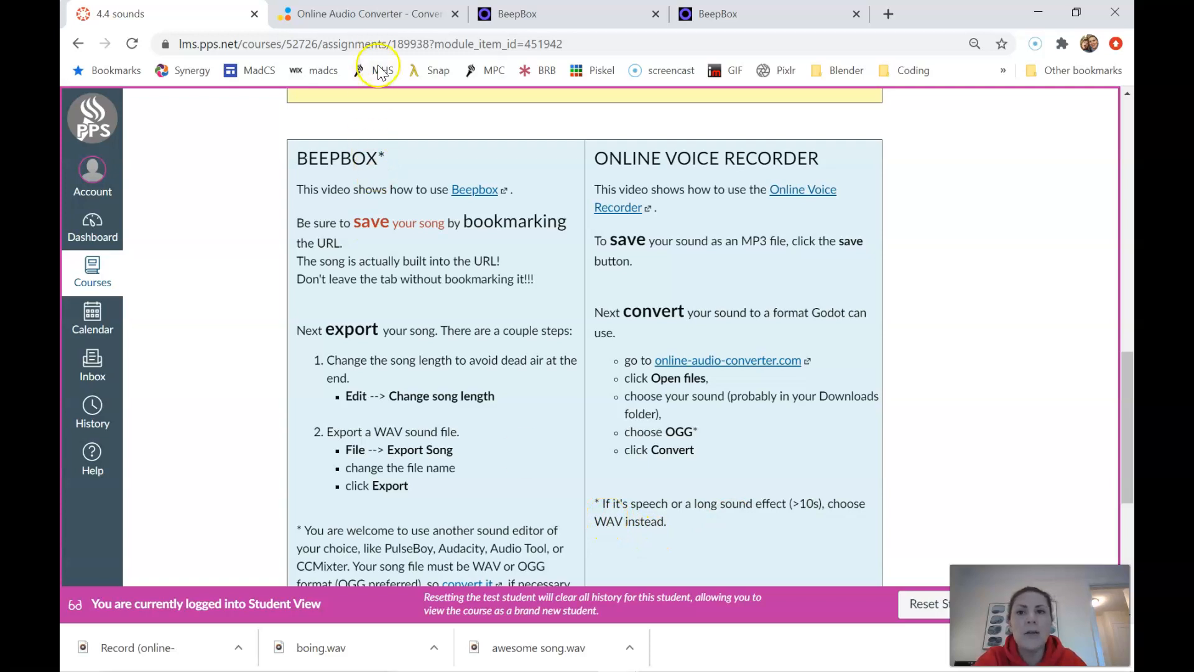
{"action": "left_click", "coordinate": [381, 28]}
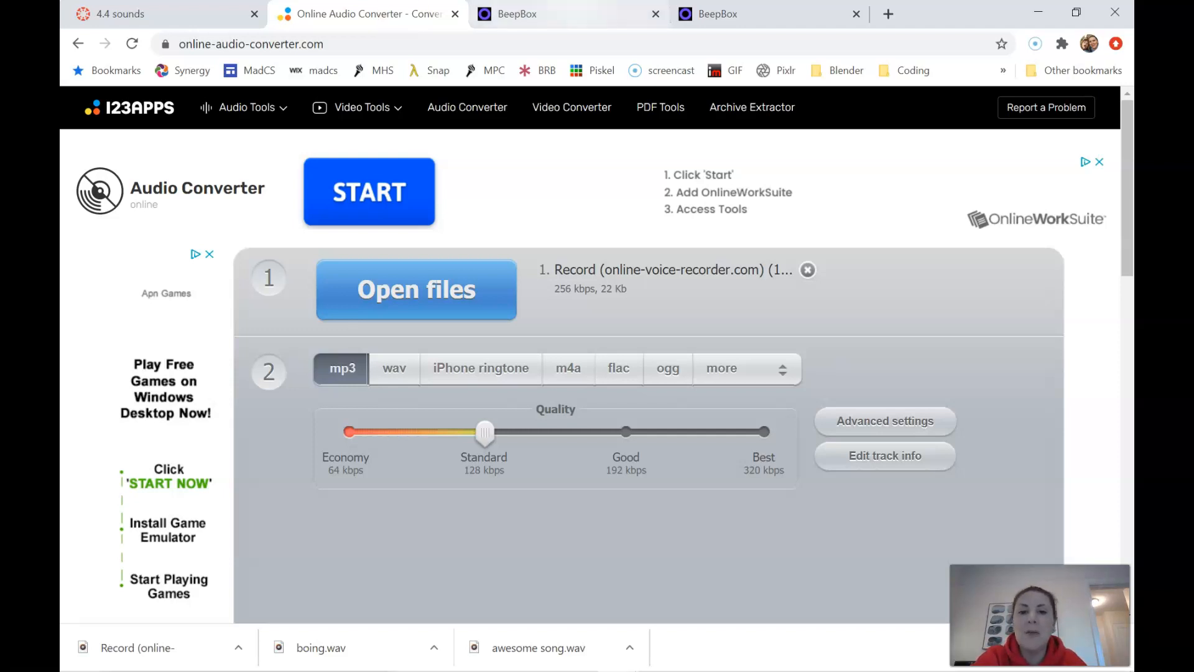
Convert the loaded recording to OGG and save it in Downloads as Record(1) (online-audio-converter.com).
{"action": "left_click", "coordinate": [669, 373]}
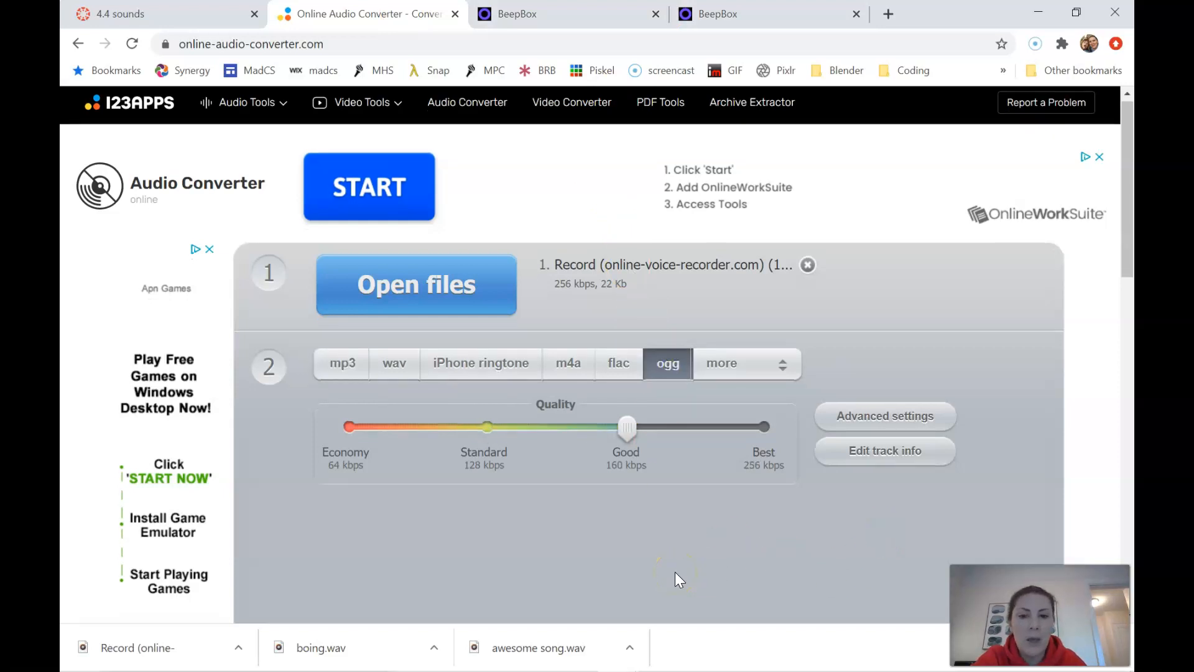
{"action": "scroll", "coordinate": [674, 572], "scroll_direction": "down", "scroll_amount": 4}
{"action": "left_click", "coordinate": [396, 471]}
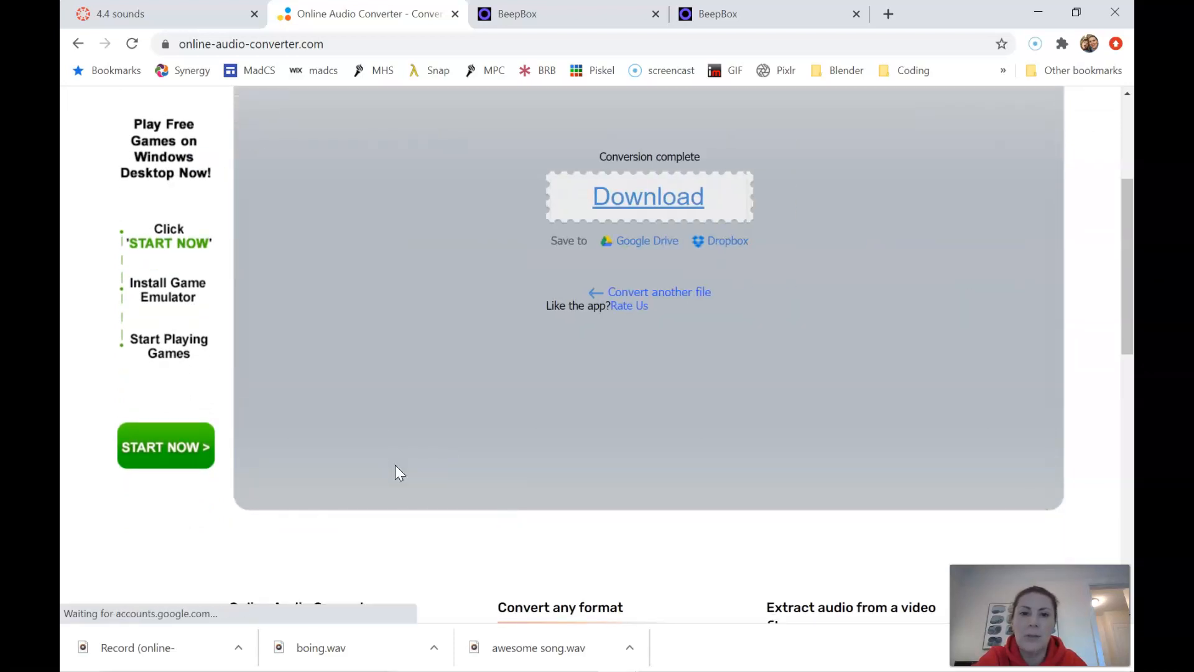
{"action": "left_click", "coordinate": [642, 202]}
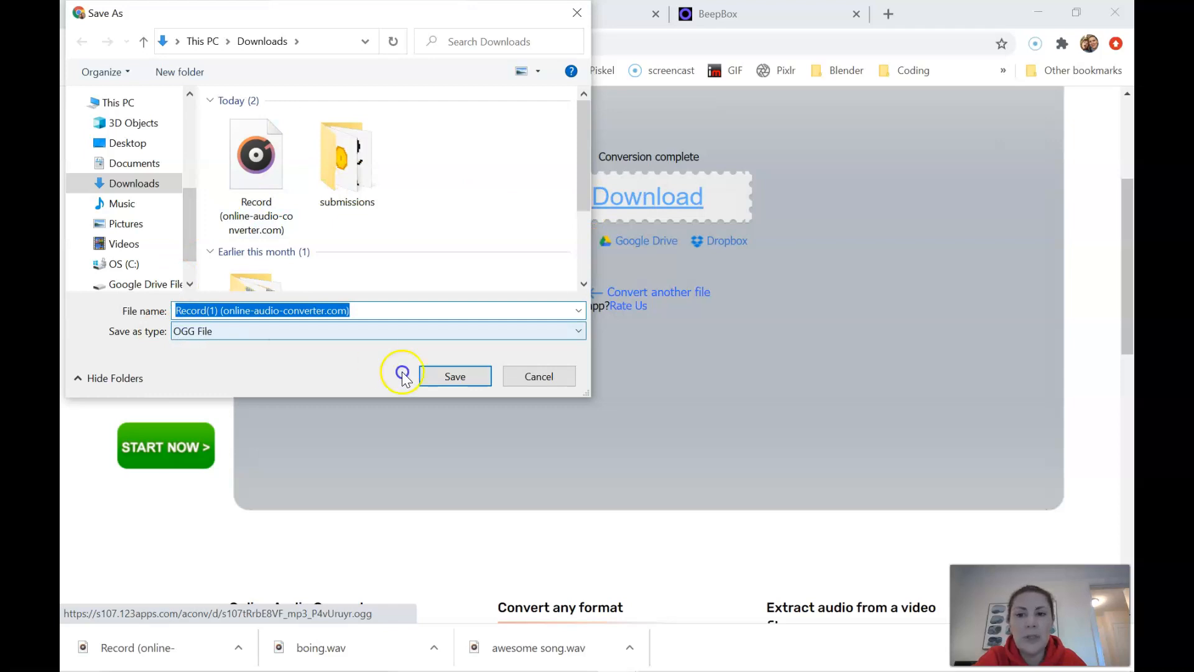
{"action": "left_click", "coordinate": [454, 377]}
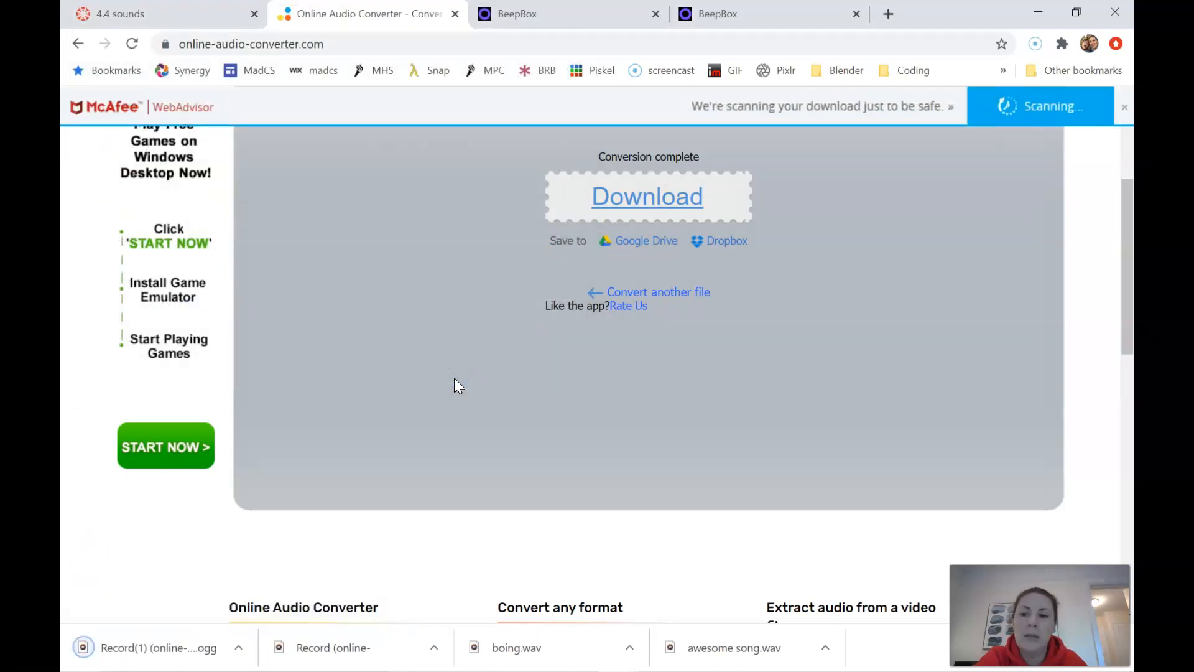